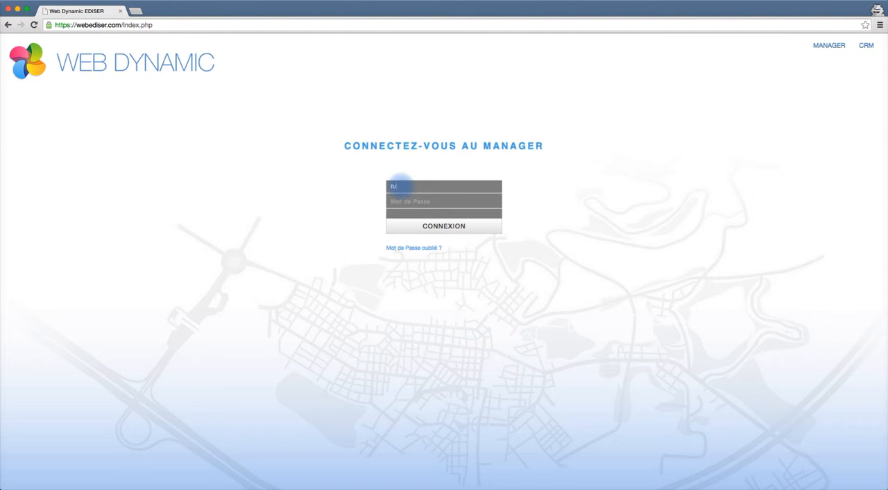
# Log in to the Web Dynamic manager with the account e-mail and password.
pyautogui.press('Tab')
pyautogui.write('••••••')
pyautogui.click(482, 229)
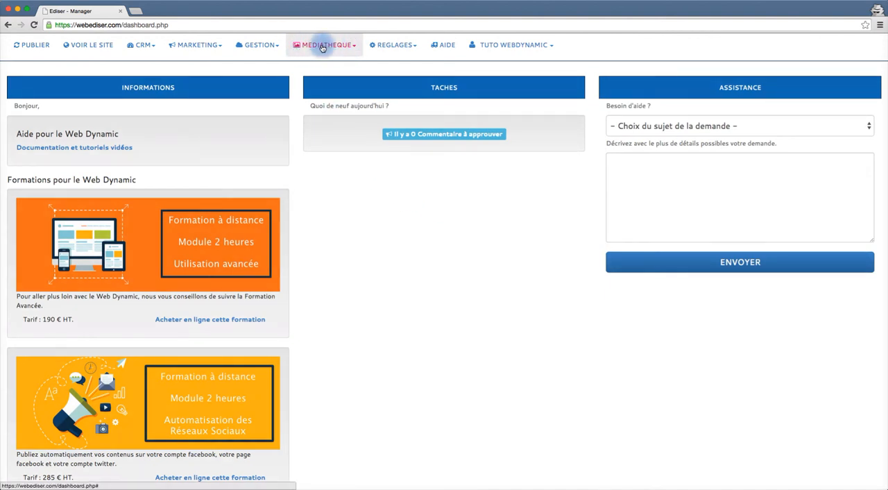
# Open the Visuels Format Paysage management page and go to the landscape image bank.
pyautogui.click(356, 48)
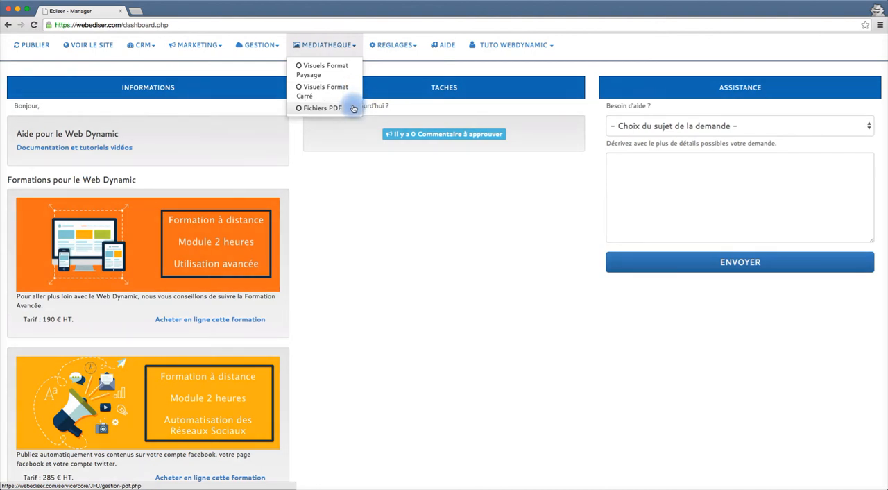
pyautogui.click(332, 70)
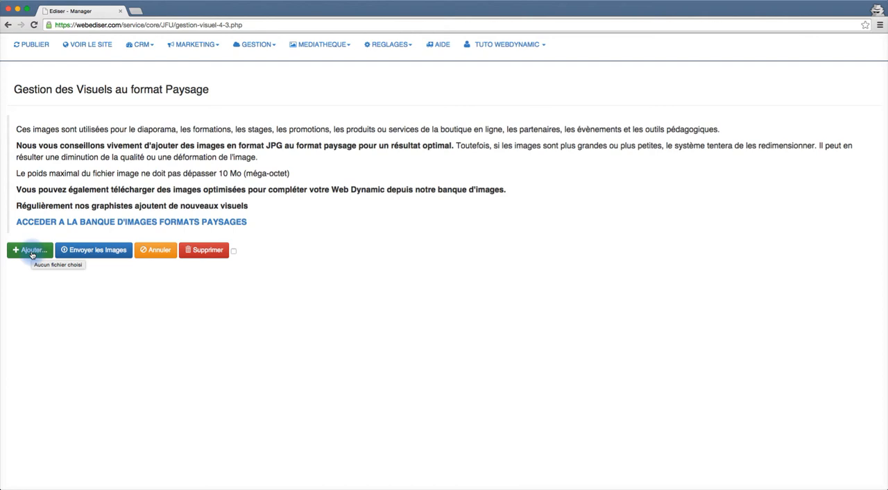
pyautogui.click(67, 222)
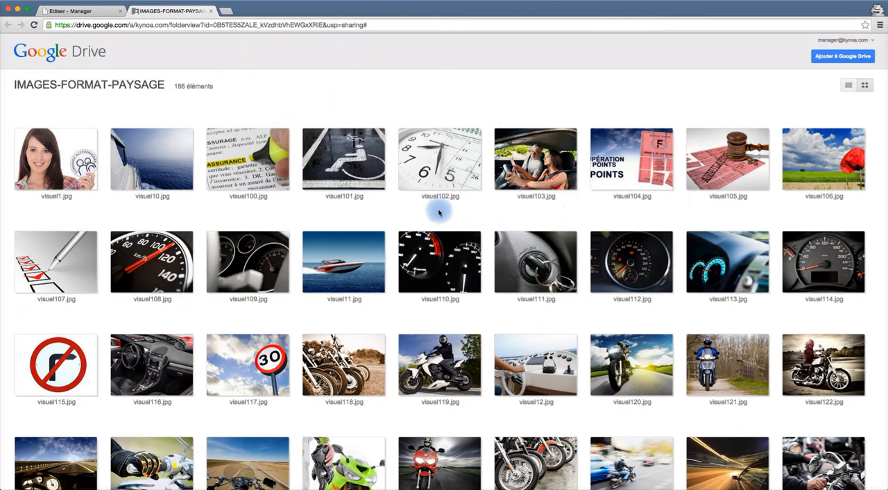
# Browse the landscape image bank, preview visuel81.jpg and download it.
pyautogui.scroll(-3, 299, 351)
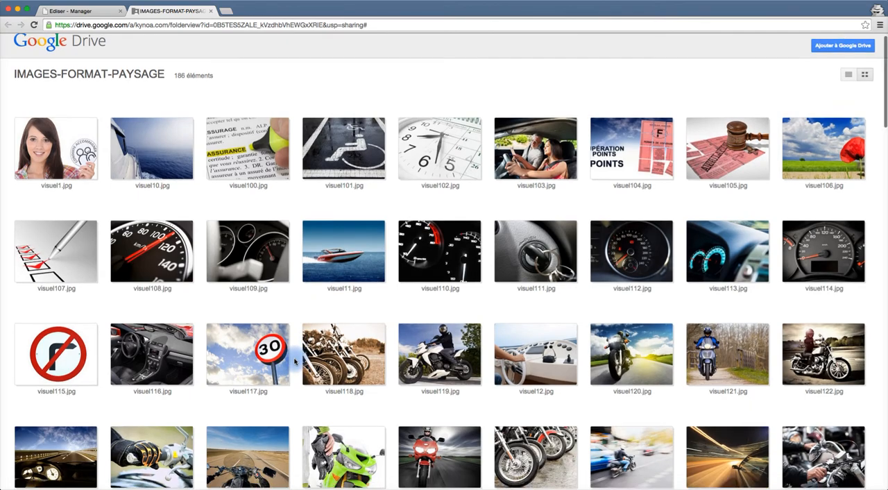
pyautogui.scroll(-10, 294, 361)
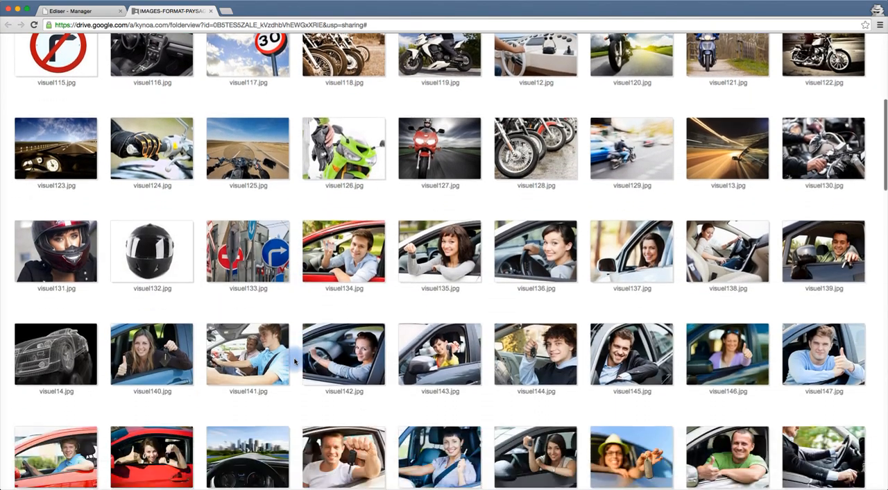
pyautogui.scroll(-9, 294, 361)
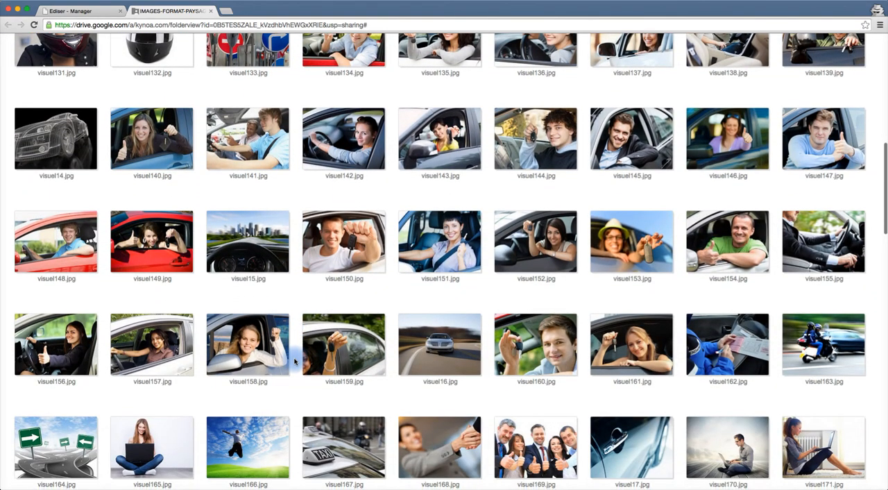
pyautogui.scroll(-14, 295, 361)
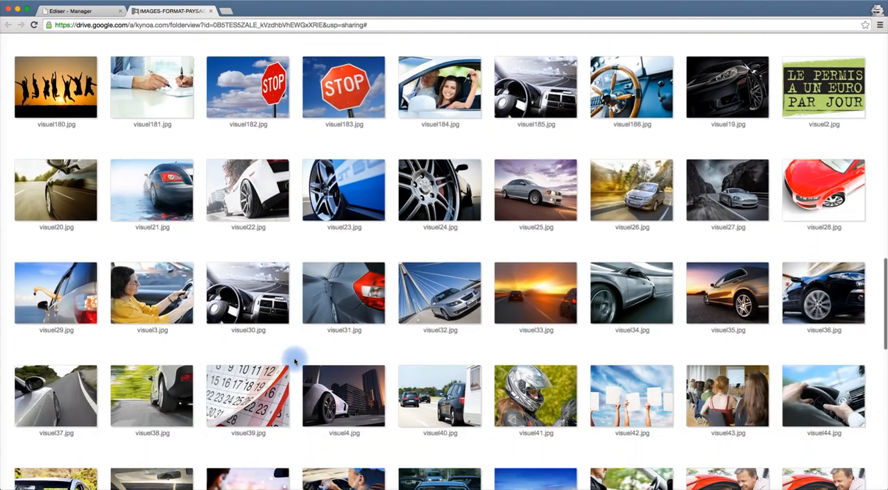
pyautogui.scroll(-11, 295, 361)
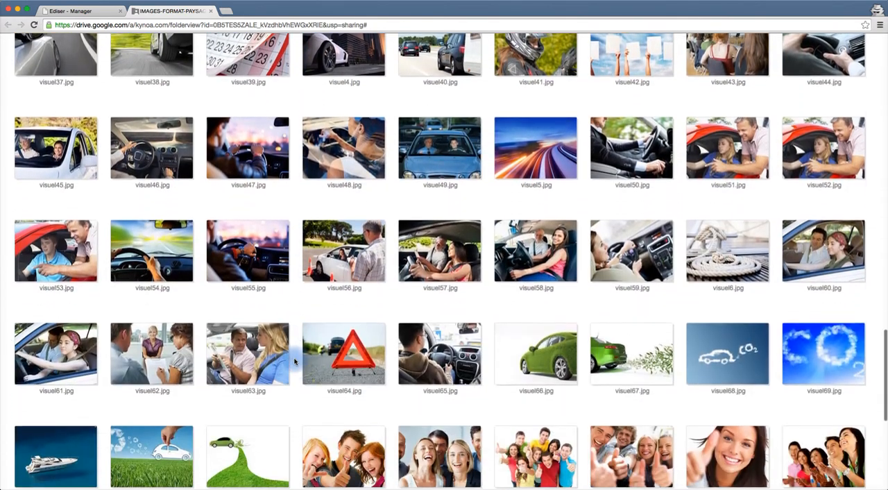
pyautogui.scroll(-10, 294, 360)
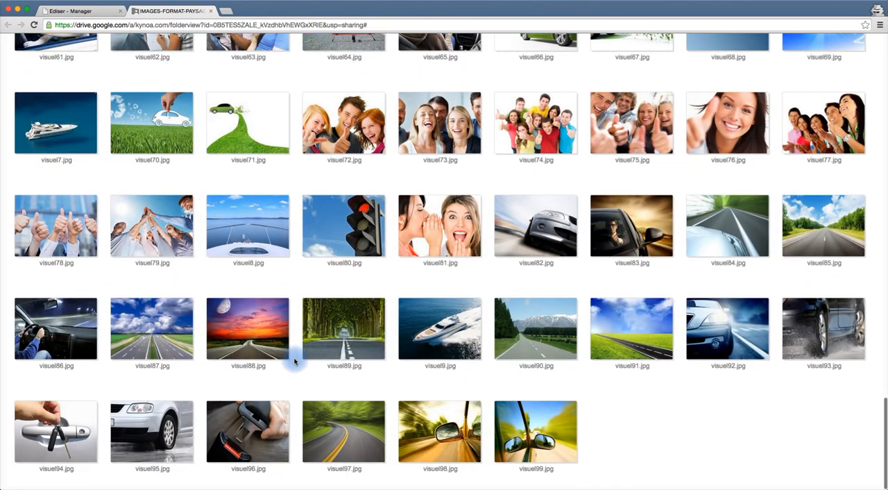
pyautogui.click(427, 223)
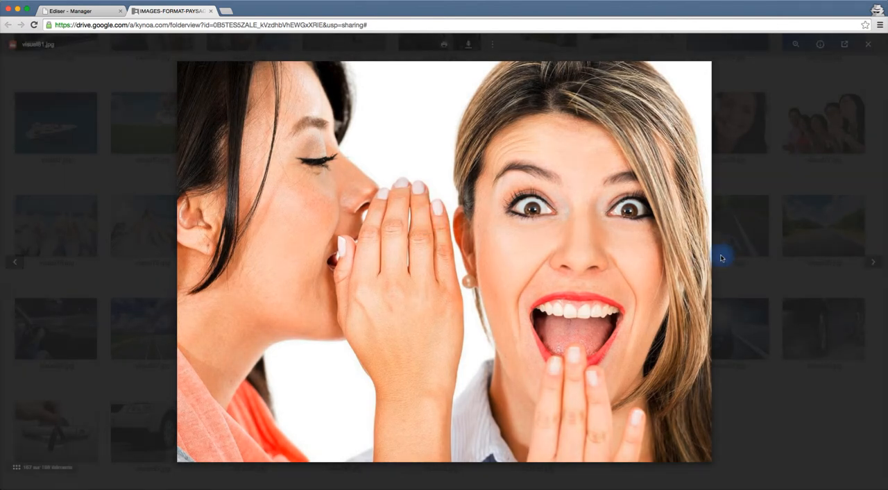
pyautogui.click(874, 263)
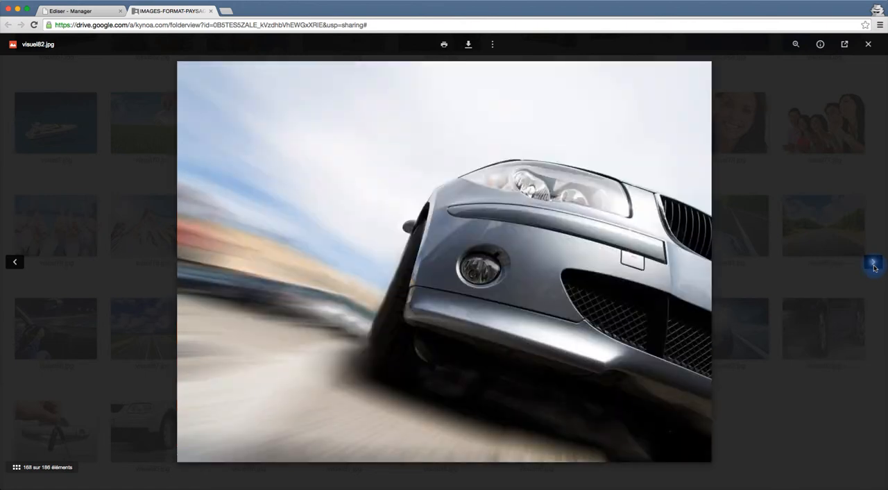
pyautogui.click(873, 264)
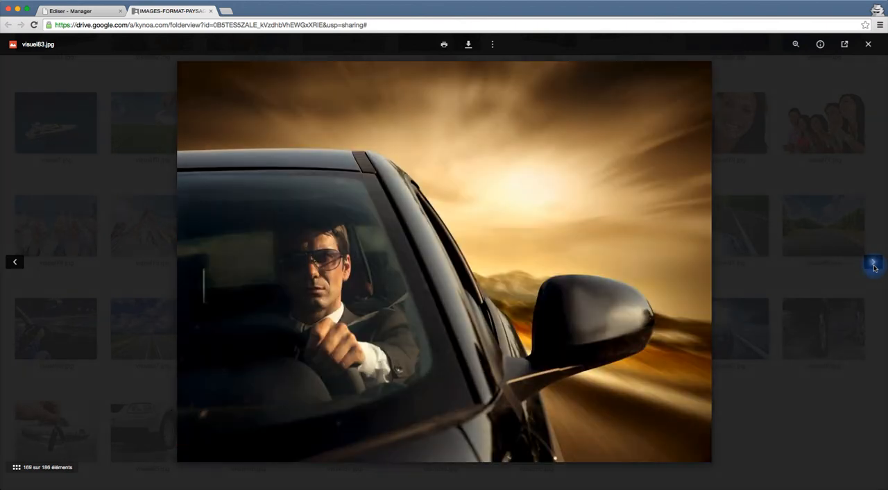
pyautogui.click(16, 263)
pyautogui.click(15, 262)
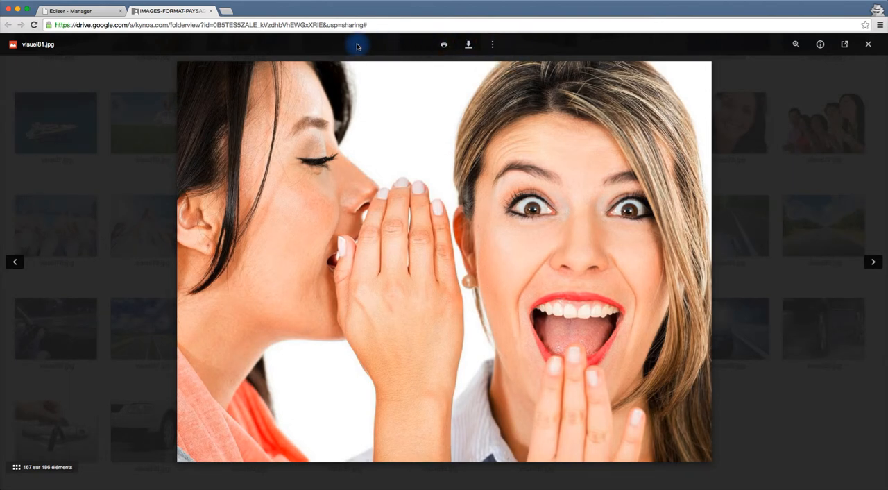
pyautogui.click(469, 46)
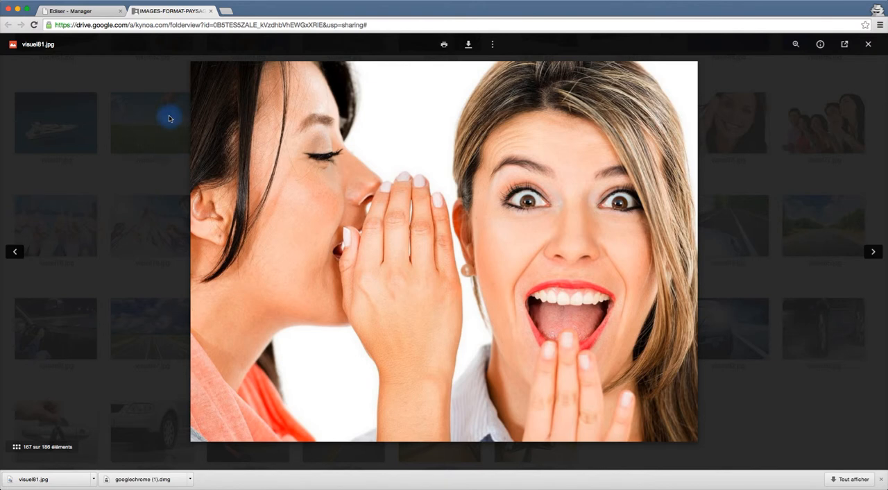
# Return to the manager and add visuel81.jpg from Téléchargements to the landscape visuals.
pyautogui.click(210, 10)
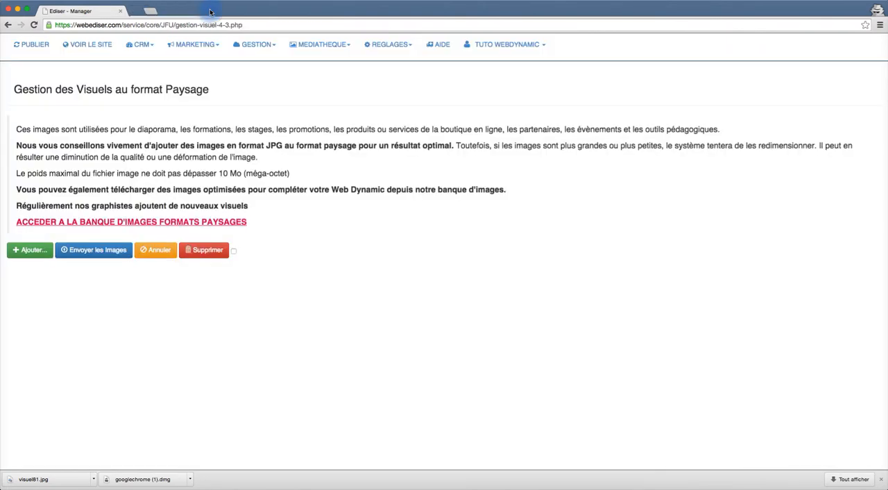
pyautogui.click(143, 296)
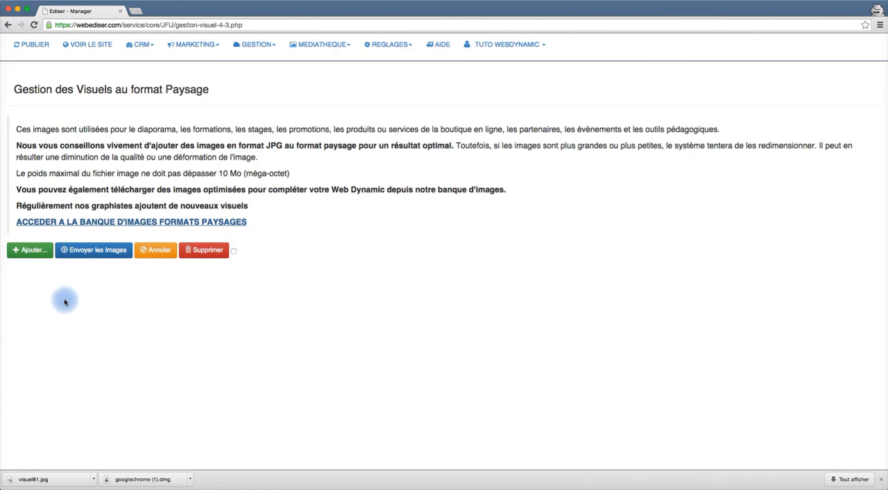
pyautogui.click(35, 262)
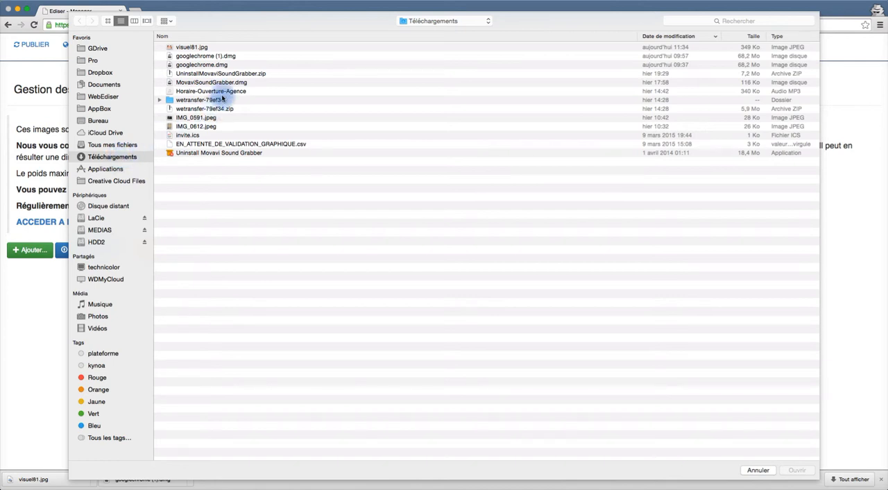
pyautogui.click(187, 48)
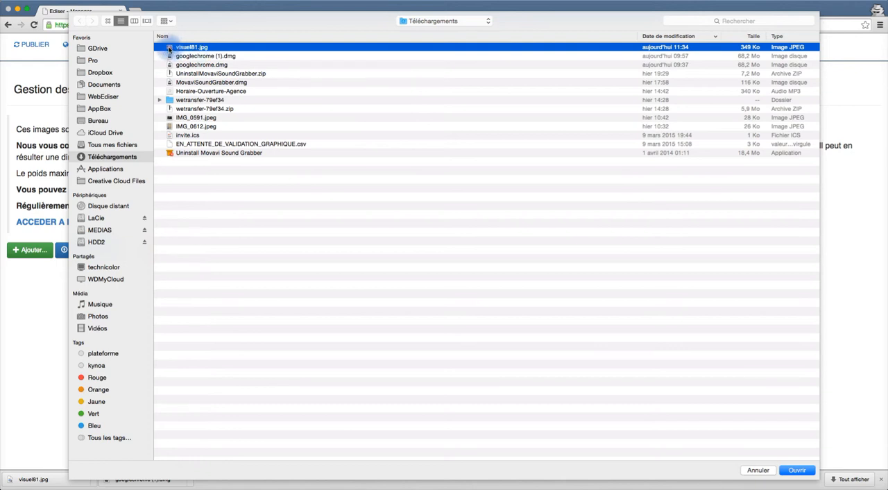
pyautogui.doubleClick(168, 48)
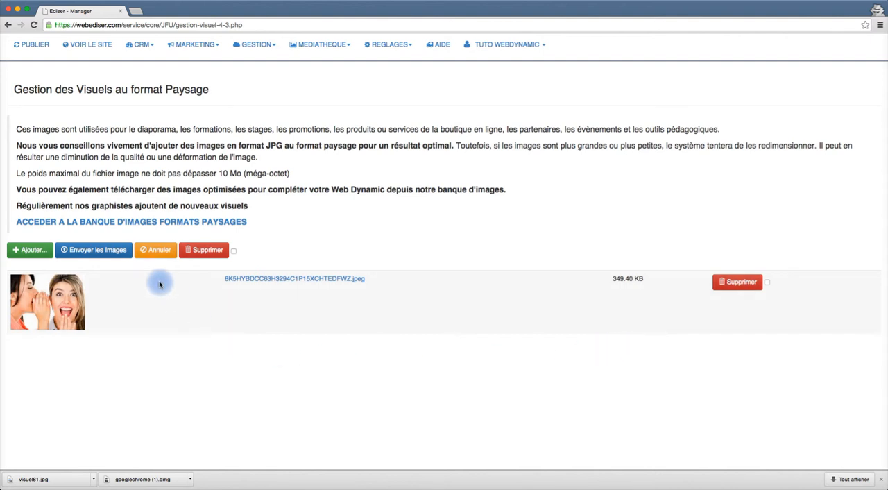
# Try to add the two Business-man JPEG files from the Bureau's tuto folder to the landscape visuals.
pyautogui.click(28, 252)
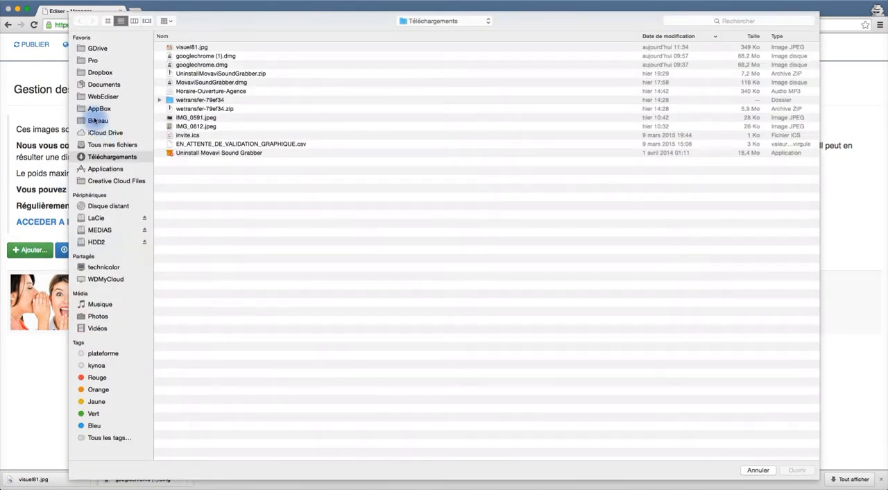
pyautogui.click(95, 120)
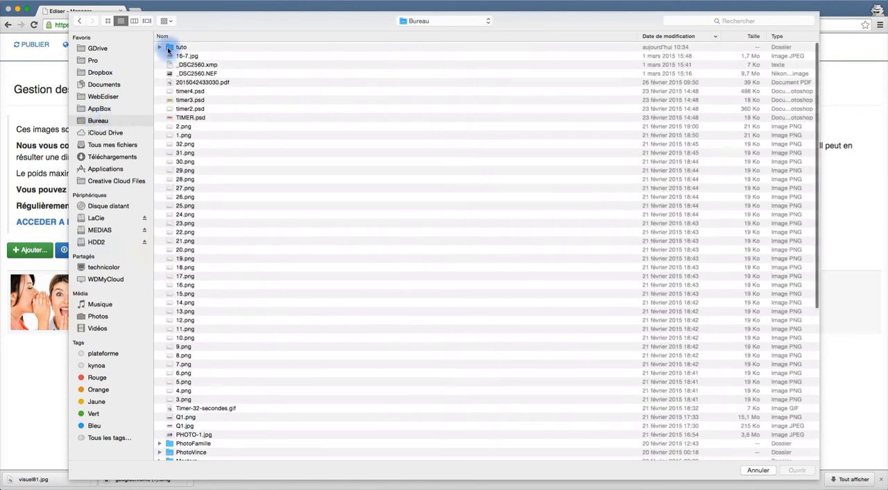
pyautogui.doubleClick(167, 48)
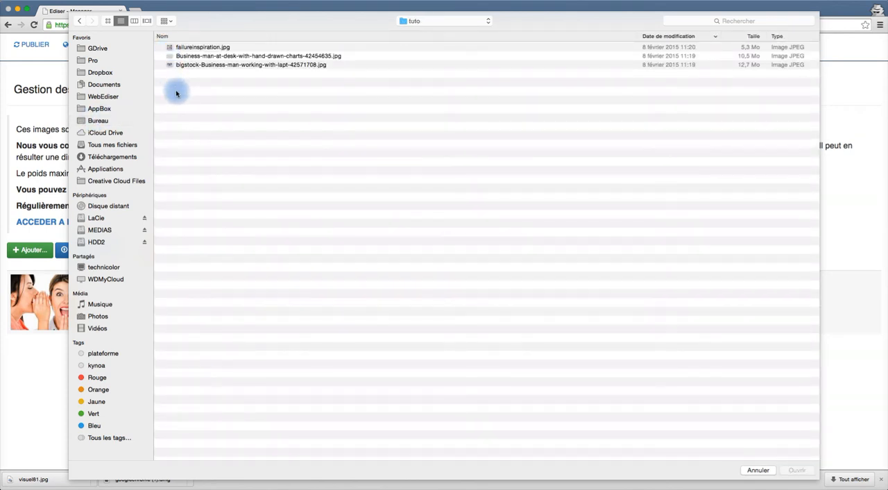
pyautogui.click(184, 55)
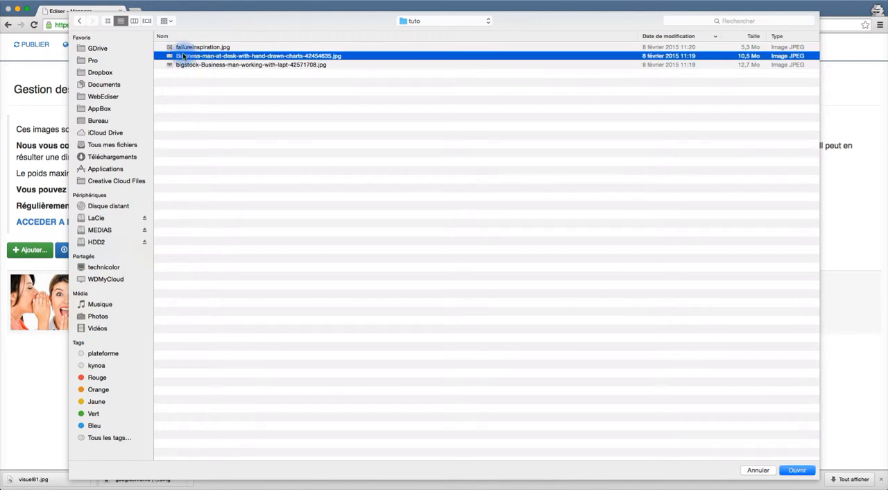
pyautogui.keyDown('shift'); pyautogui.click(182, 65); pyautogui.keyUp('shift')
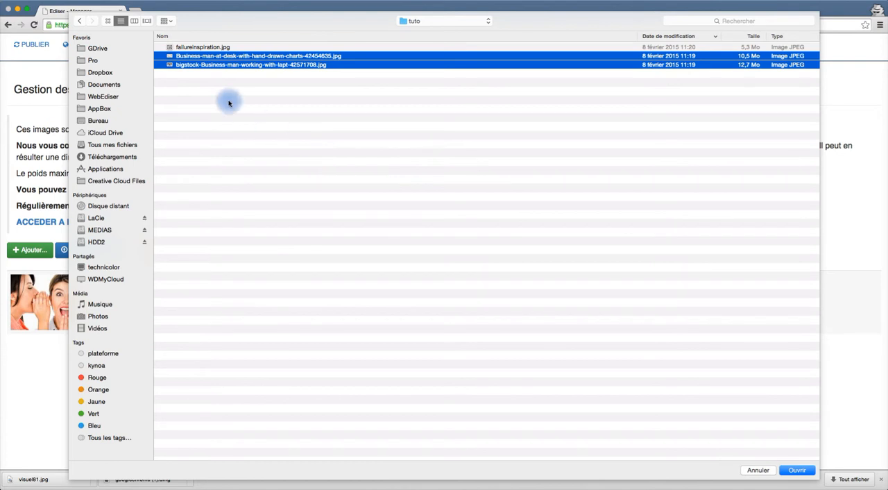
pyautogui.click(197, 83)
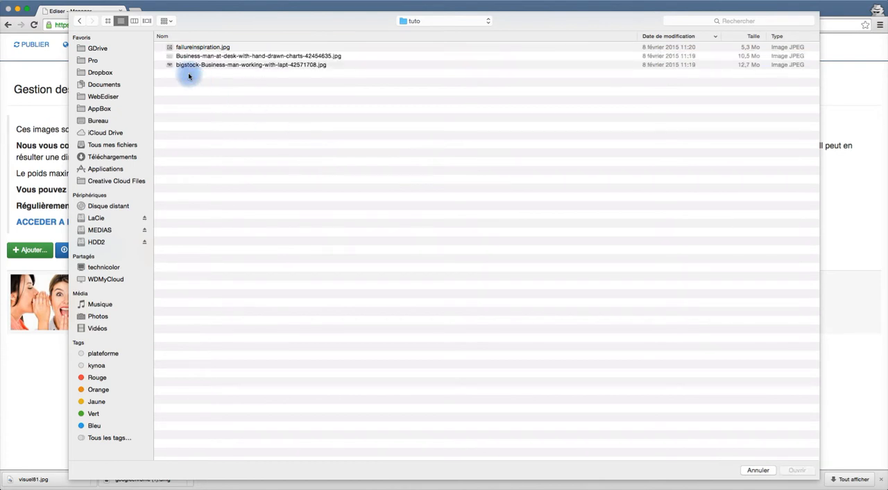
pyautogui.click(179, 65)
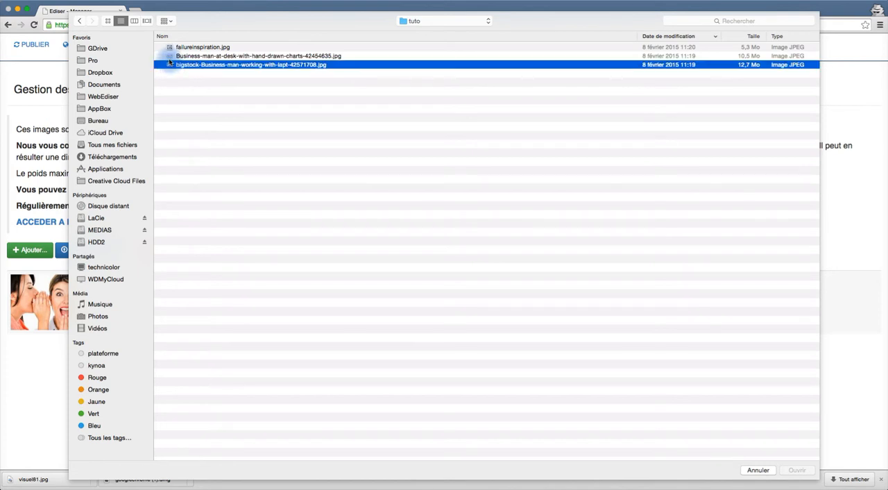
pyautogui.keyDown('shift'); pyautogui.click(170, 56); pyautogui.keyUp('shift')
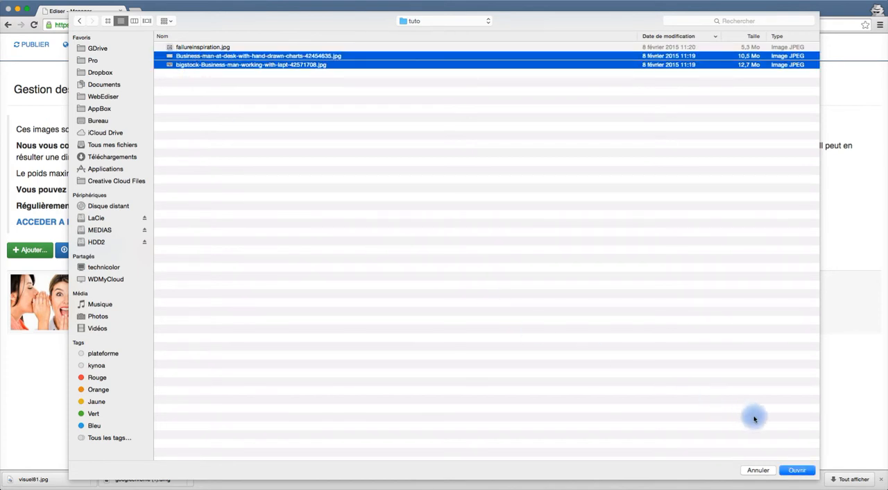
pyautogui.click(798, 471)
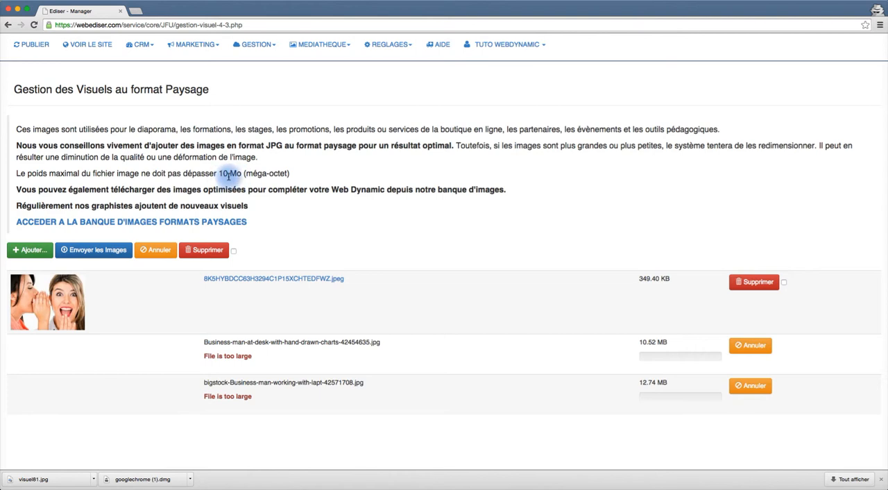
# Add the files 2.jpg and 1.jpg from the tuto folder to the landscape visuals.
pyautogui.click(24, 251)
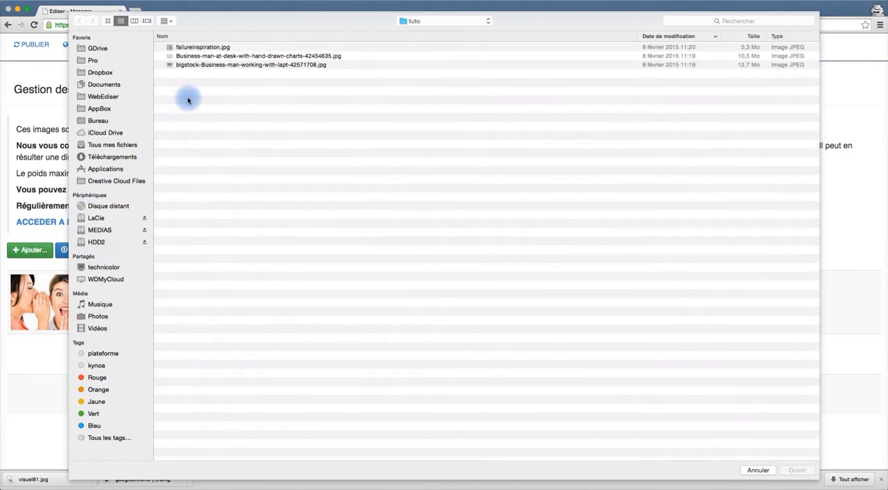
pyautogui.click(232, 57)
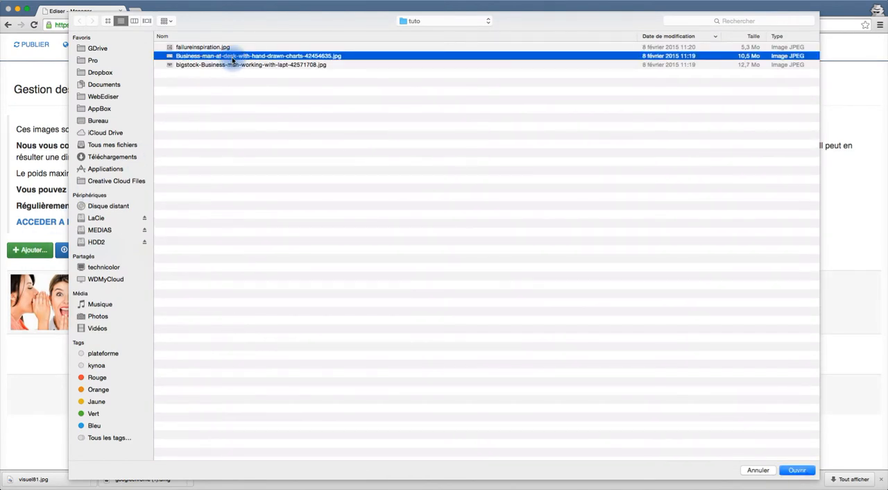
pyautogui.click(745, 65)
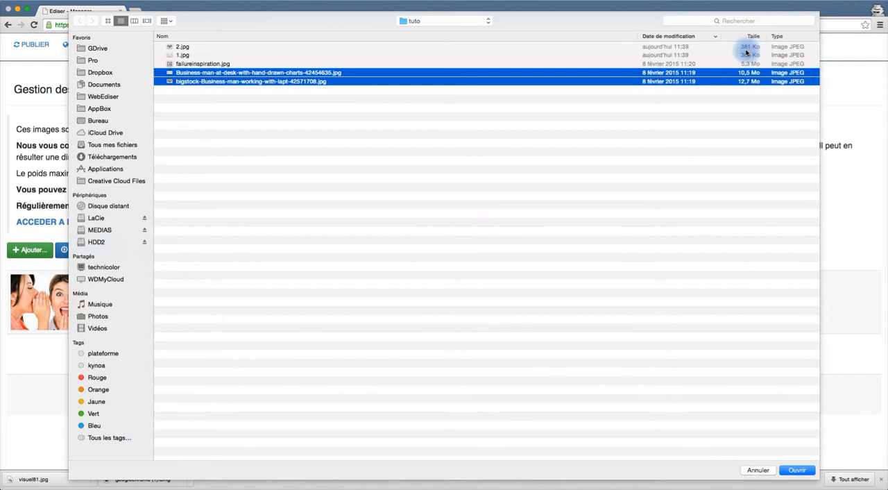
pyautogui.click(184, 47)
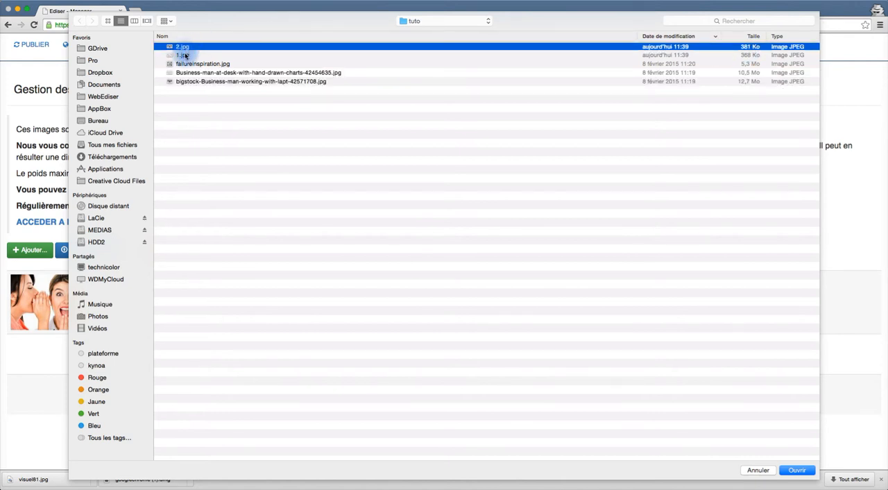
pyautogui.keyDown('shift'); pyautogui.click(184, 55); pyautogui.keyUp('shift')
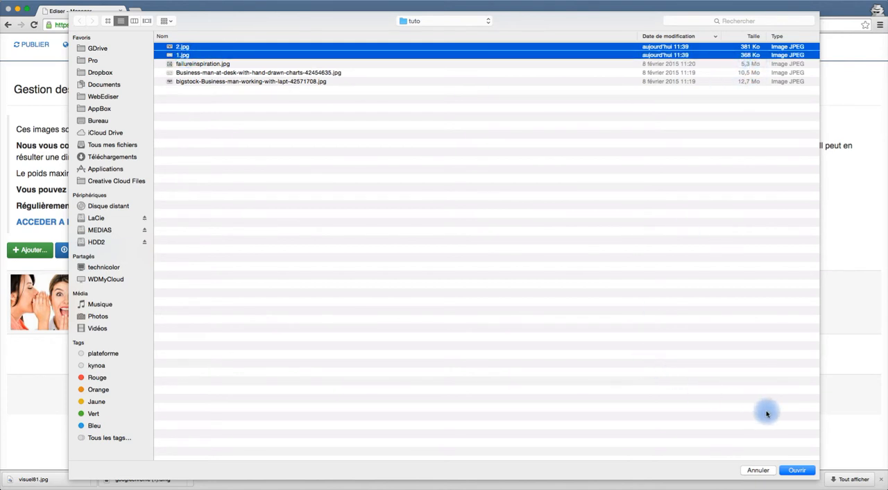
pyautogui.click(798, 471)
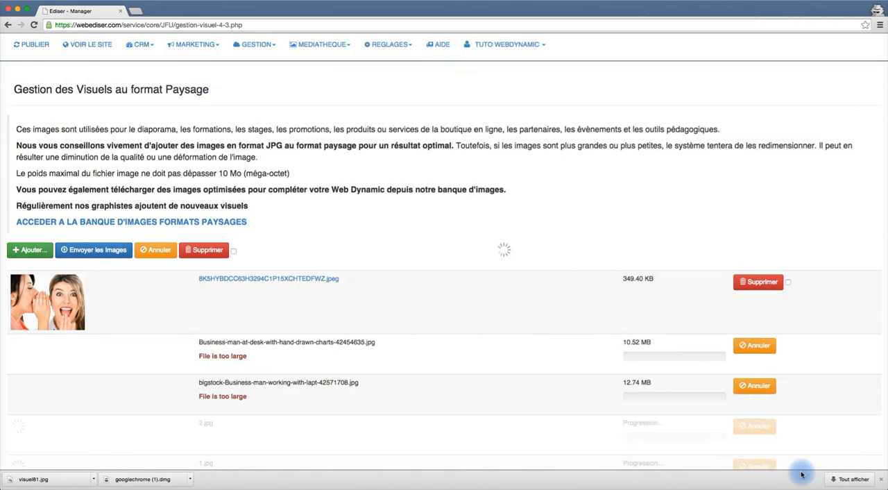
# Cancel the two oversized Business-man uploads in the landscape visuals list.
pyautogui.scroll(-3, 562, 445)
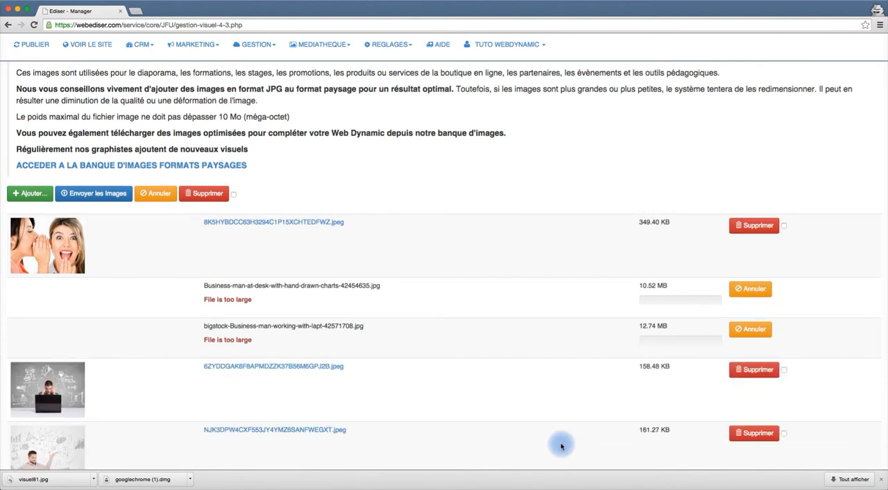
pyautogui.scroll(-3, 408, 390)
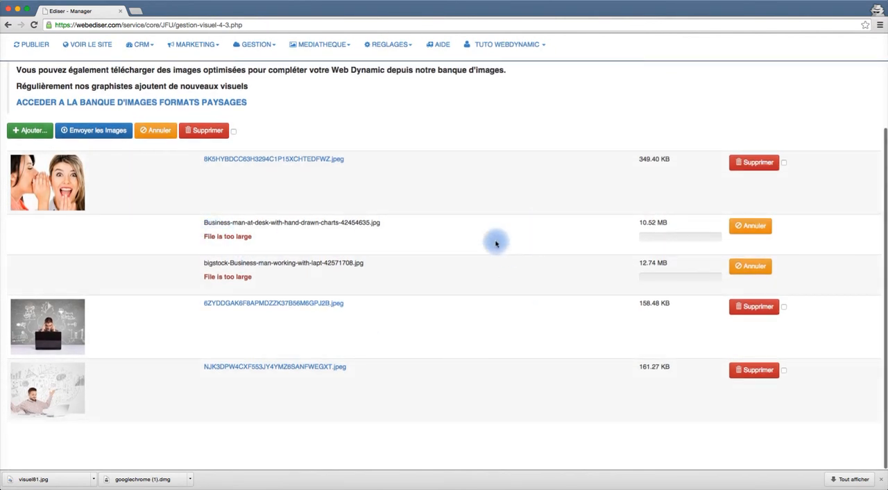
pyautogui.click(769, 234)
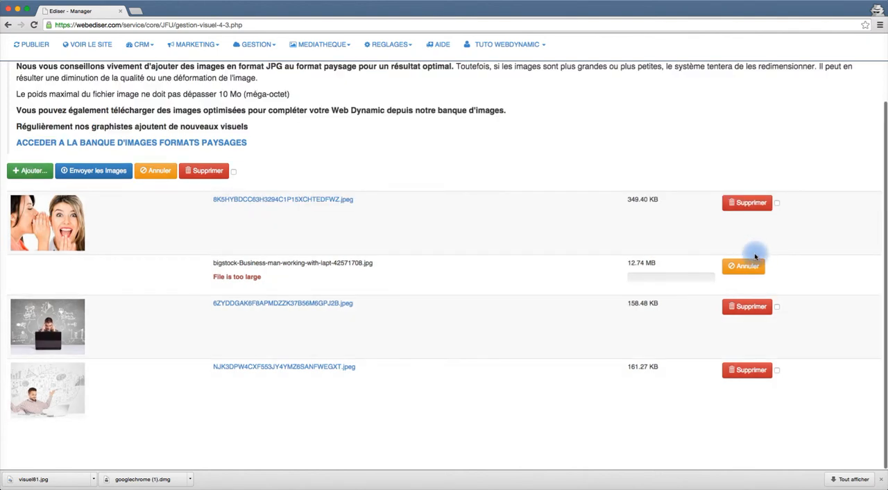
pyautogui.click(746, 270)
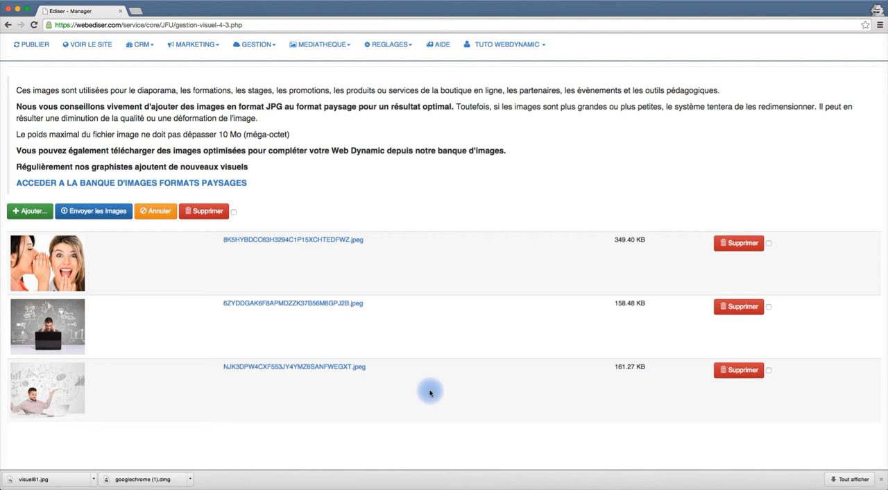
# Select the first and last landscape visuals and delete them together.
pyautogui.scroll(1, 430, 393)
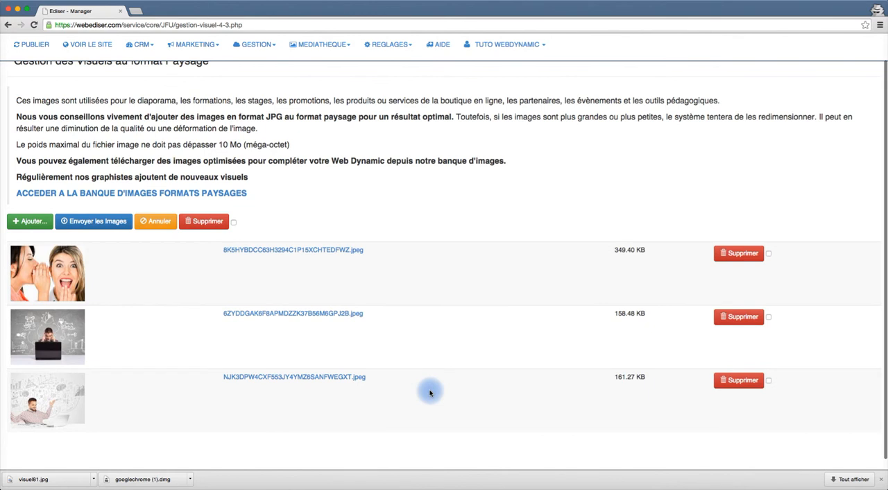
pyautogui.scroll(-1, 430, 392)
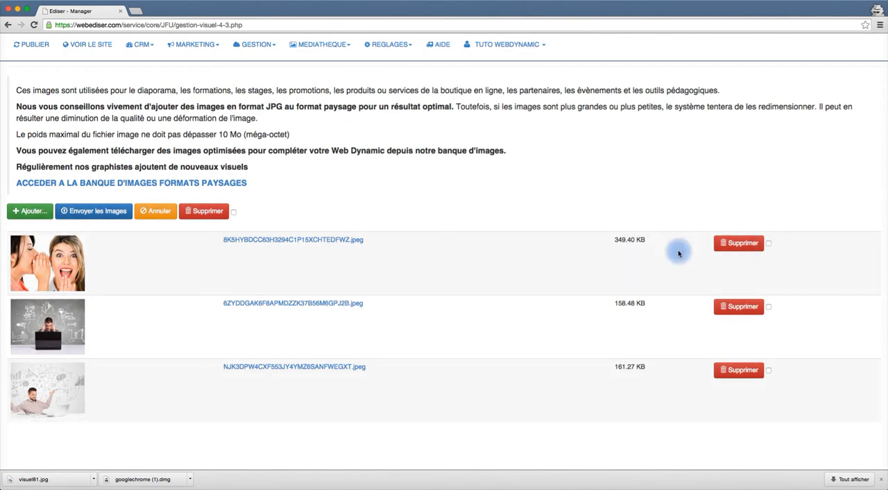
pyautogui.click(769, 244)
pyautogui.click(769, 369)
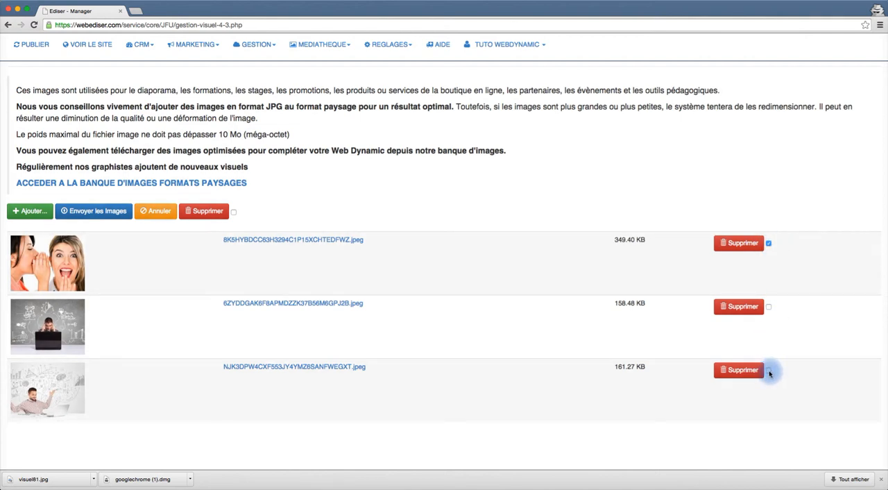
pyautogui.click(195, 217)
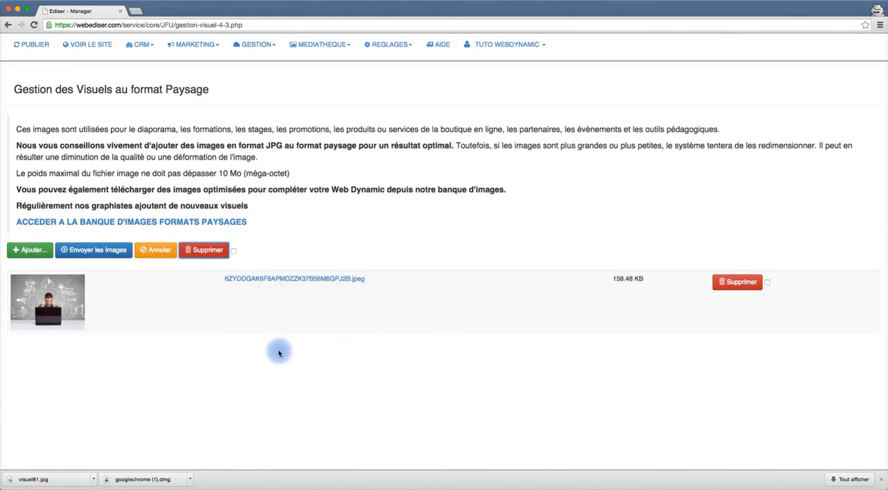
# Add 1.jpg from the tuto folder to the landscape visuals again.
pyautogui.click(34, 251)
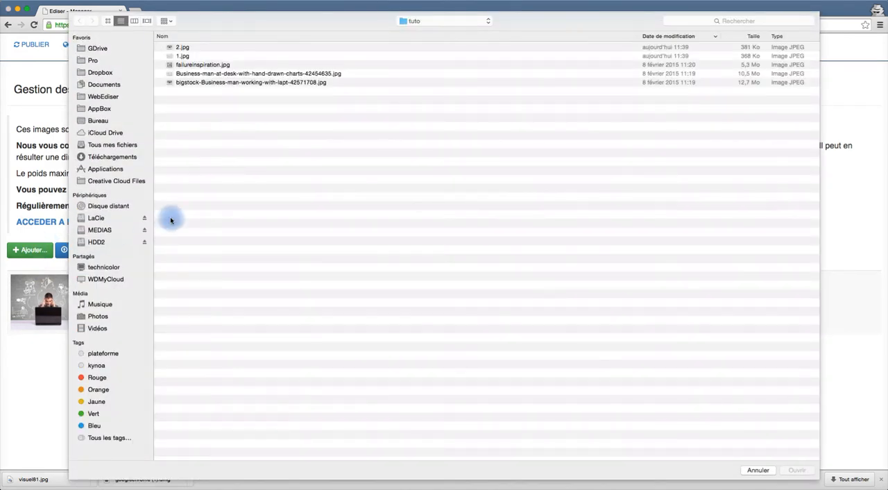
pyautogui.click(182, 56)
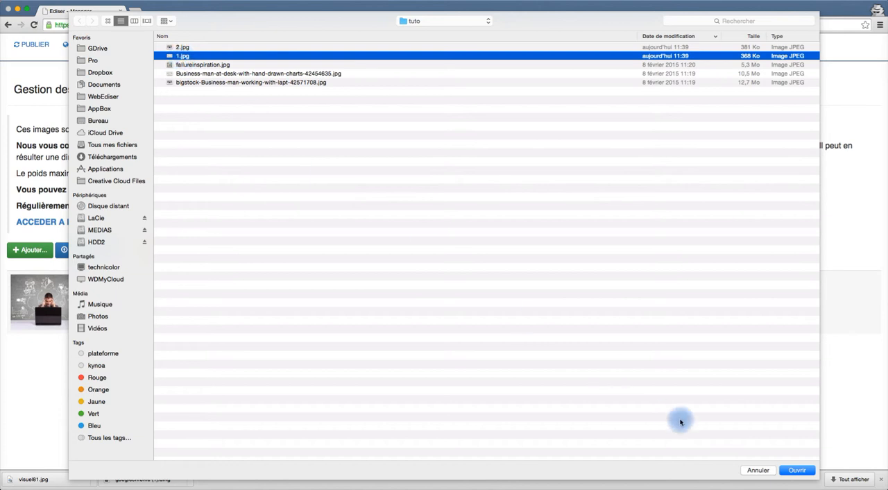
pyautogui.click(802, 471)
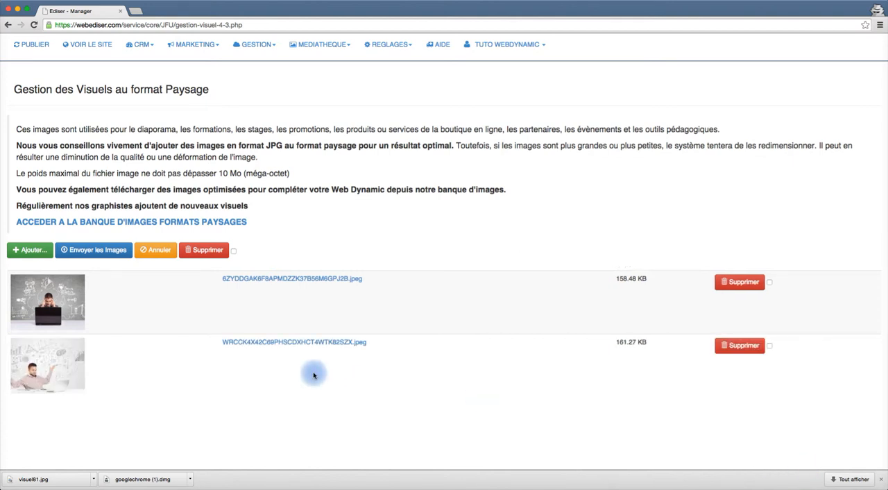
# Add visuel81.jpg from Téléchargements to the landscape visuals.
pyautogui.click(25, 251)
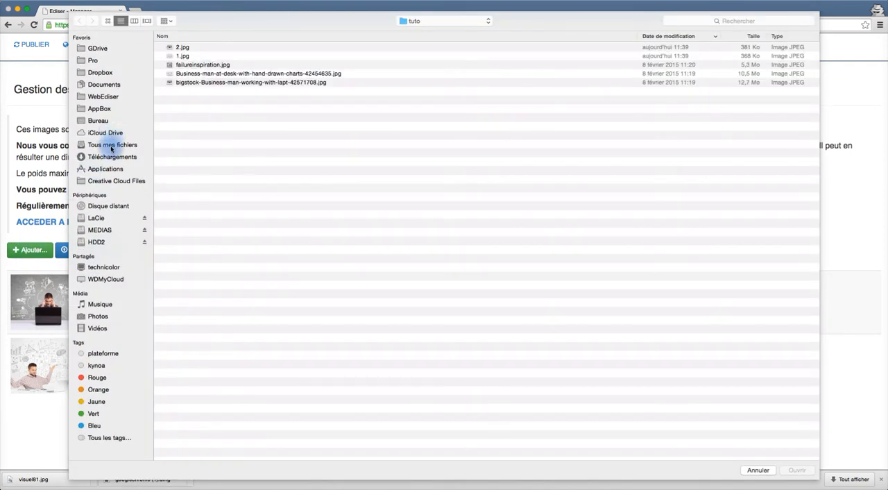
pyautogui.click(107, 158)
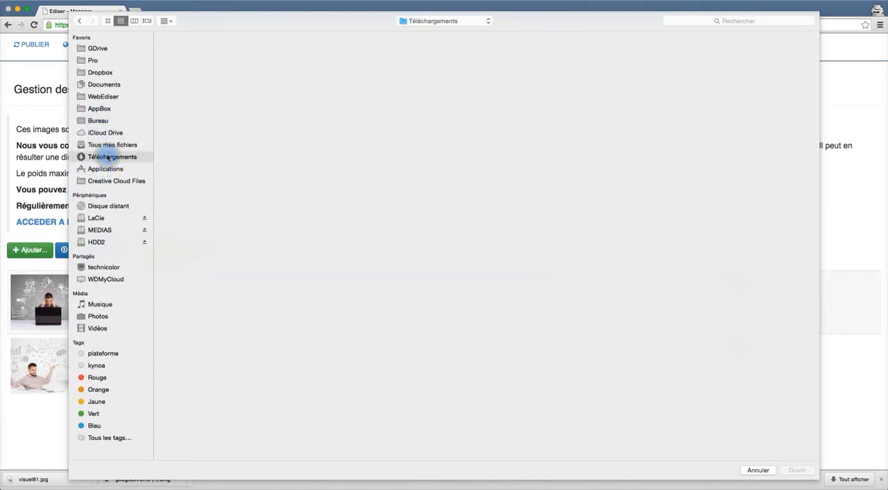
pyautogui.doubleClick(168, 48)
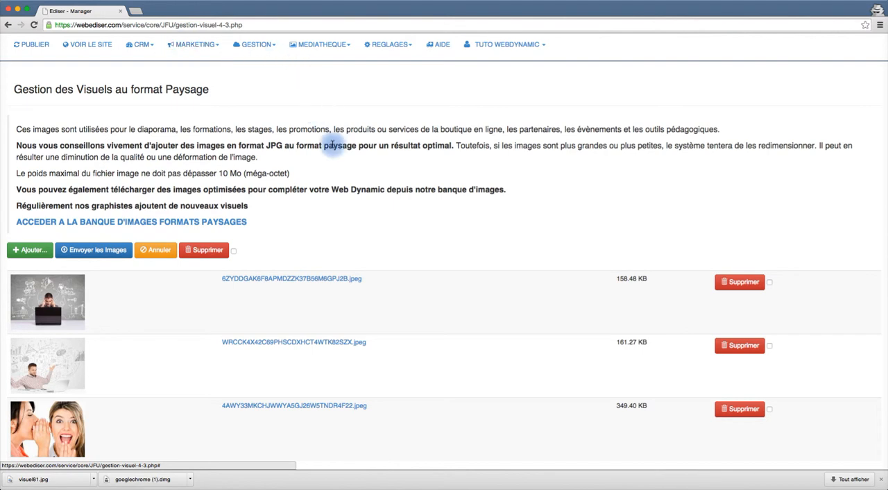
# Open the Visuels Format Carré management page of the media library.
pyautogui.scroll(-2, 371, 228)
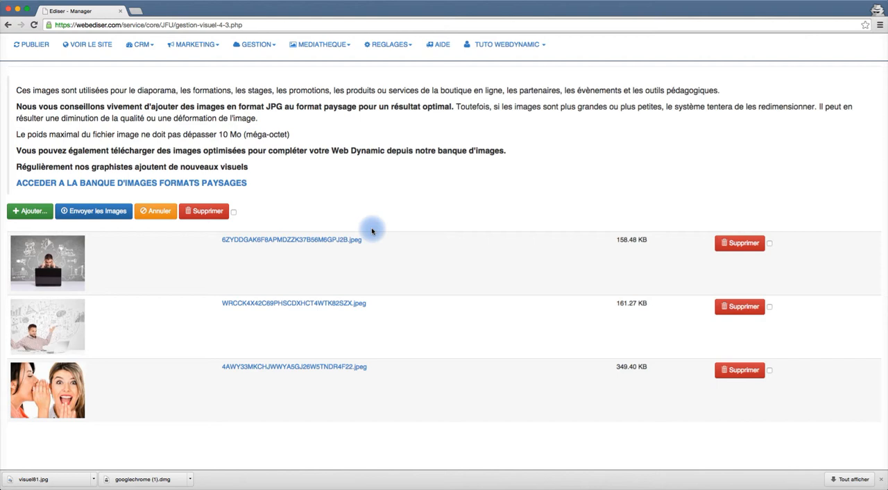
pyautogui.scroll(2, 372, 231)
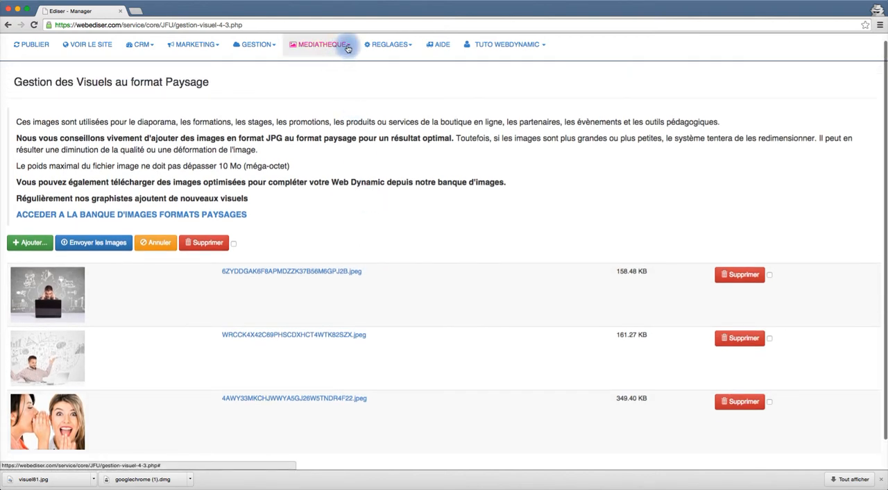
pyautogui.click(348, 48)
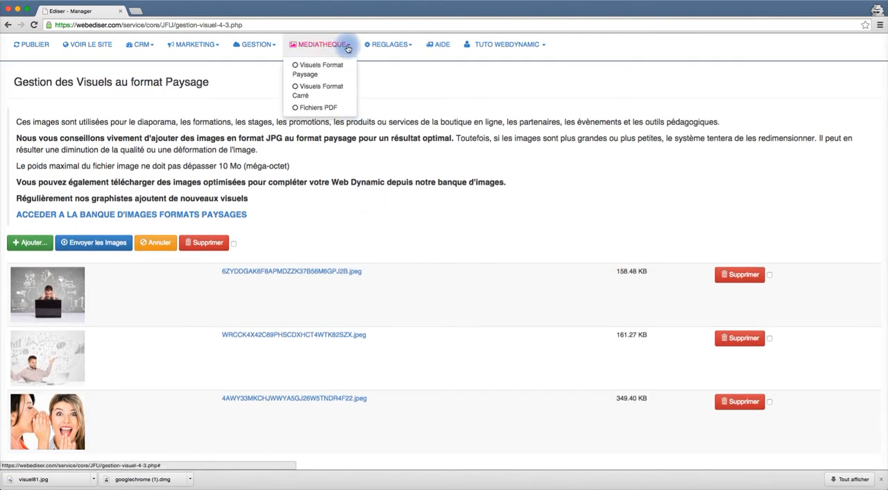
pyautogui.click(324, 88)
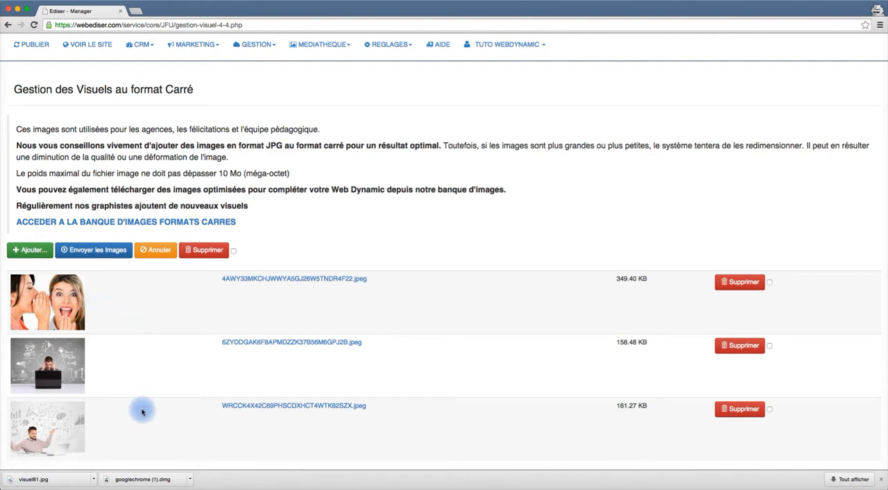
# Open the square-format image bank from the square visuals page.
pyautogui.scroll(-1, 141, 410)
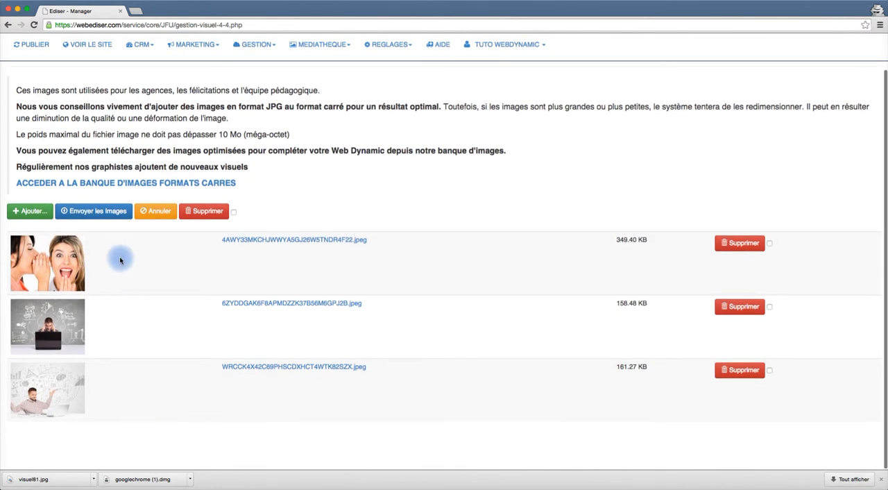
pyautogui.scroll(1, 119, 255)
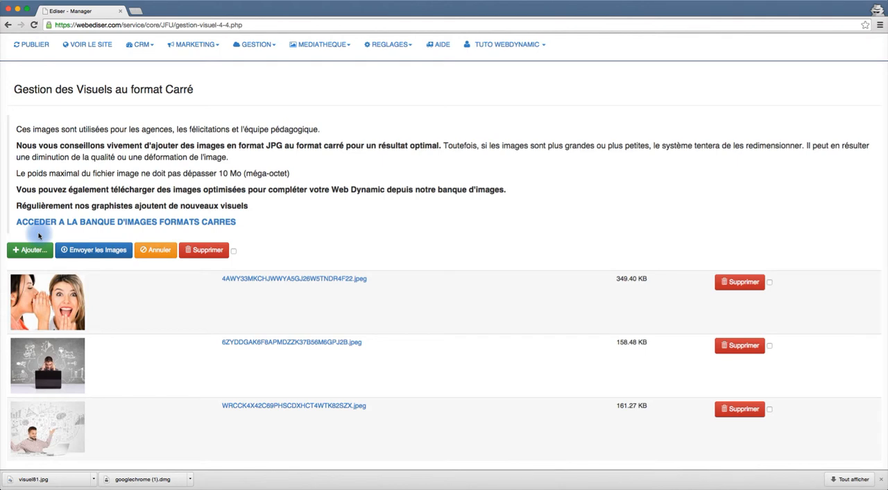
pyautogui.click(92, 222)
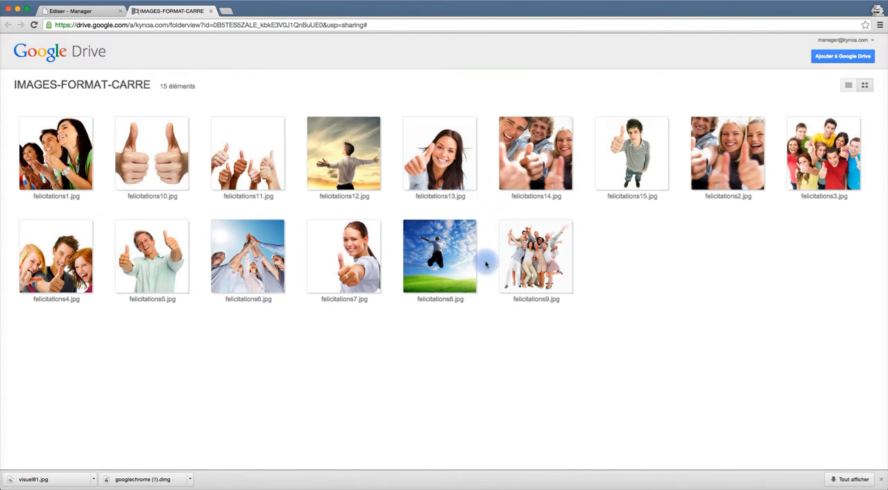
# Preview felicitations1.jpg in the square image bank and download it.
pyautogui.click(263, 305)
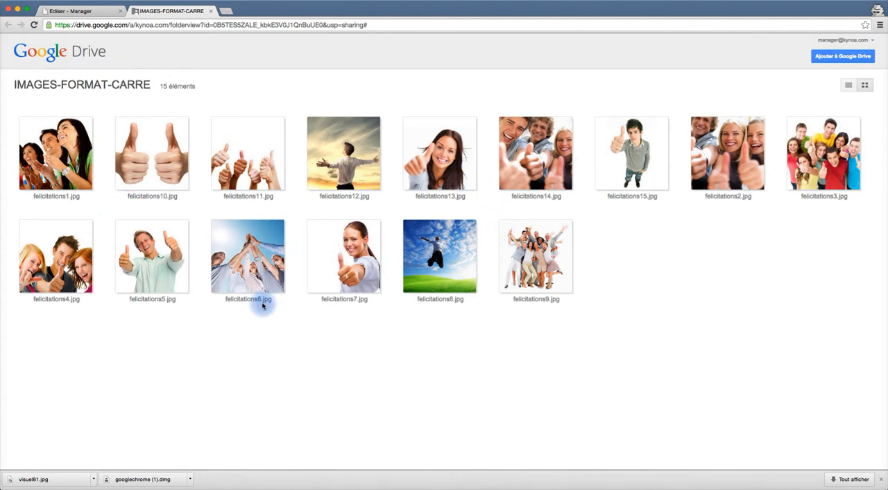
pyautogui.click(73, 153)
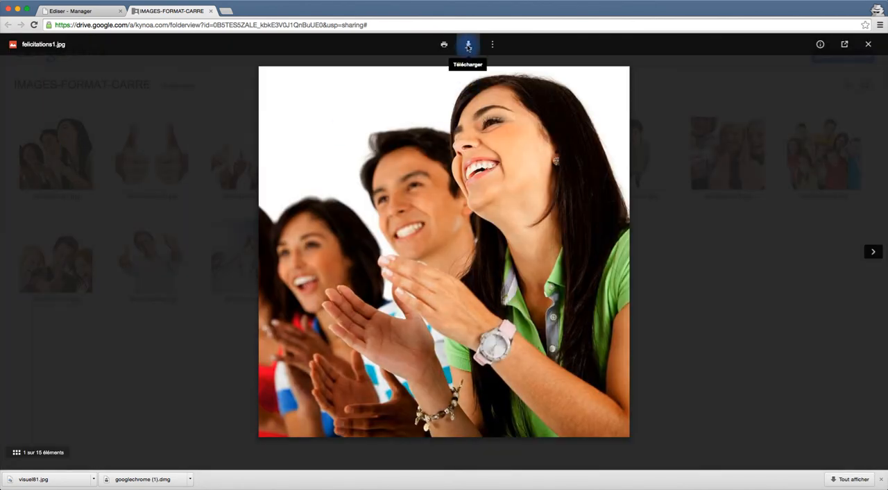
pyautogui.click(468, 46)
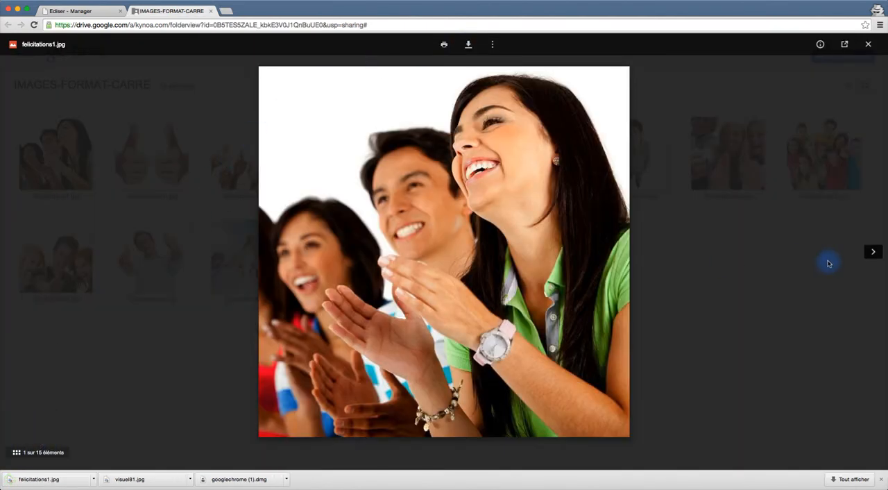
# Step through the previews to felicitations13.jpg and download it.
pyautogui.click(876, 254)
pyautogui.click(875, 255)
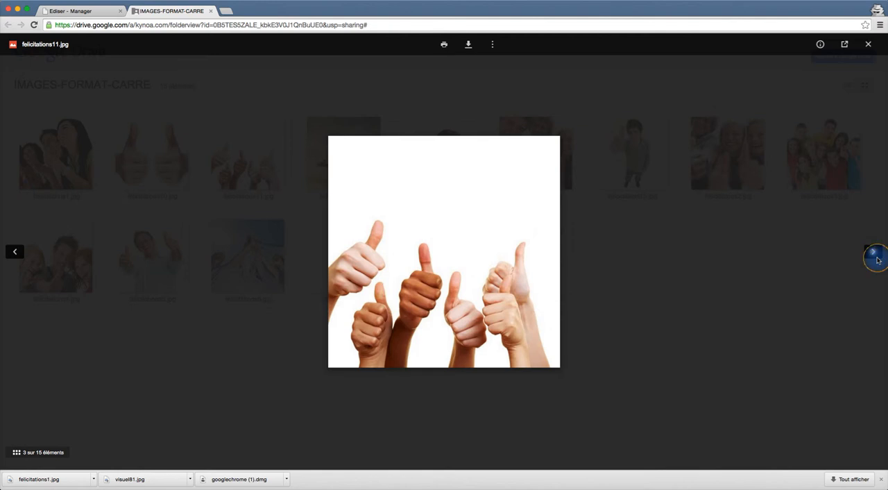
pyautogui.click(875, 255)
pyautogui.click(876, 256)
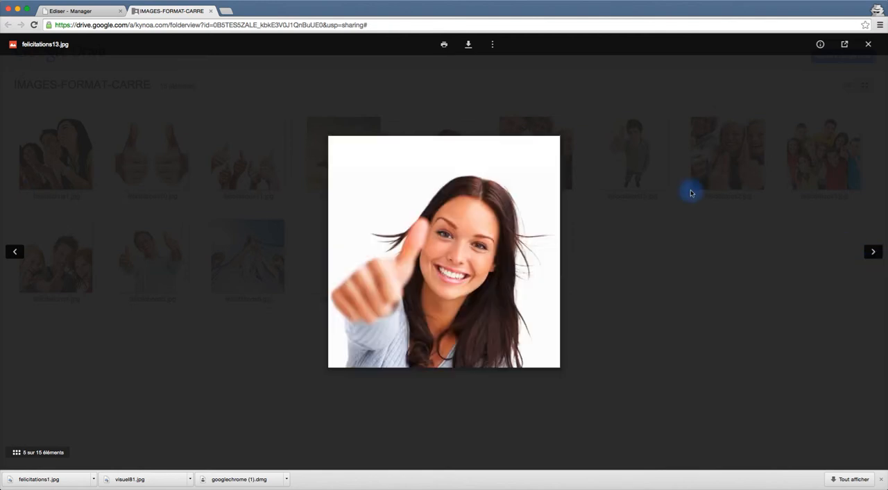
pyautogui.click(470, 45)
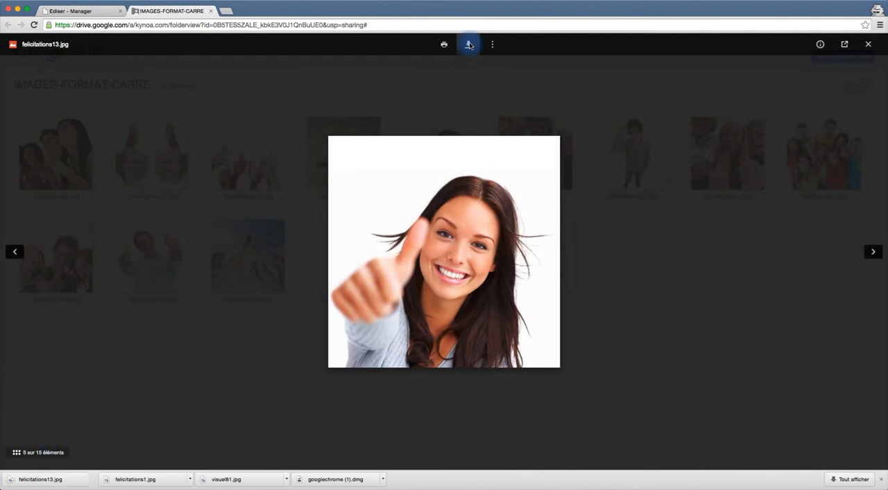
# Step through the previews to felicitations3.jpg and download it.
pyautogui.click(873, 253)
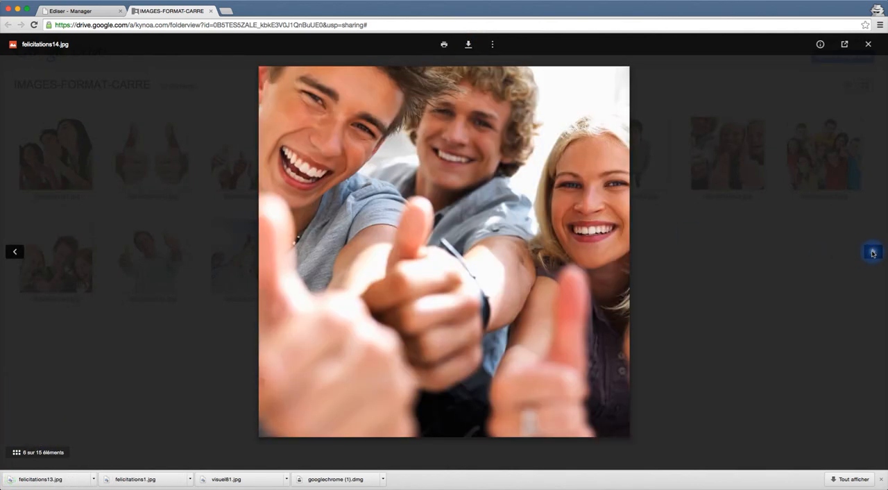
pyautogui.click(873, 254)
pyautogui.click(873, 253)
pyautogui.click(873, 254)
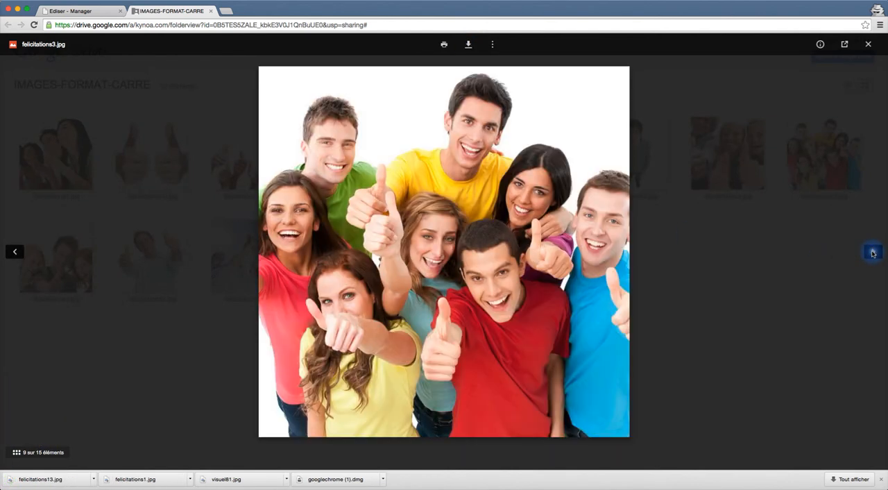
pyautogui.click(468, 44)
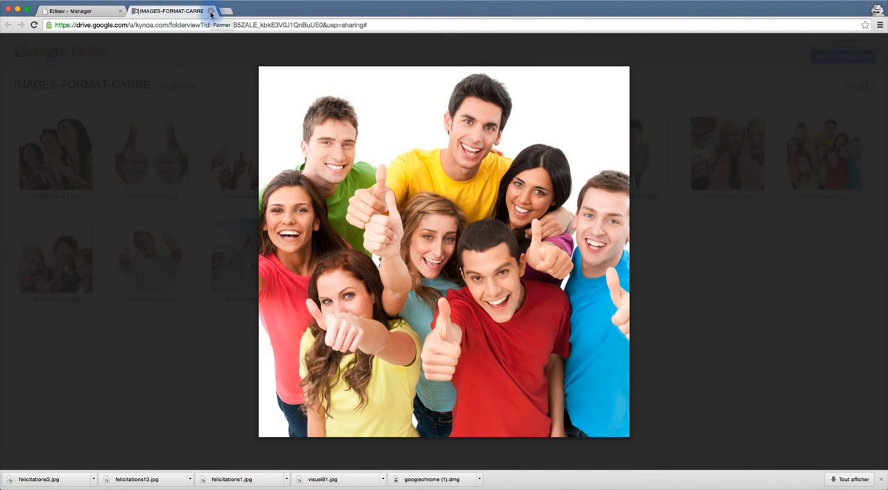
# Close the image bank tab and upload felicitations3.jpg, felicitations13.jpg and felicitations1.jpg from Téléchargements to the square visuals.
pyautogui.click(211, 12)
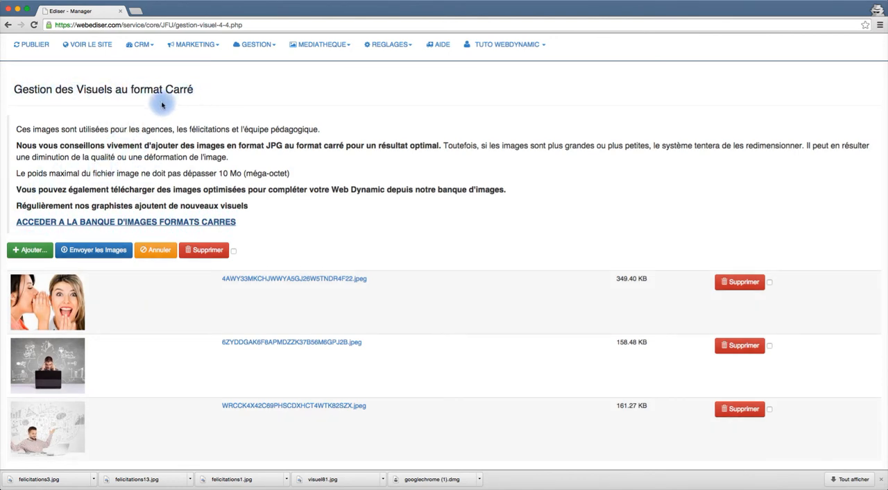
pyautogui.click(29, 254)
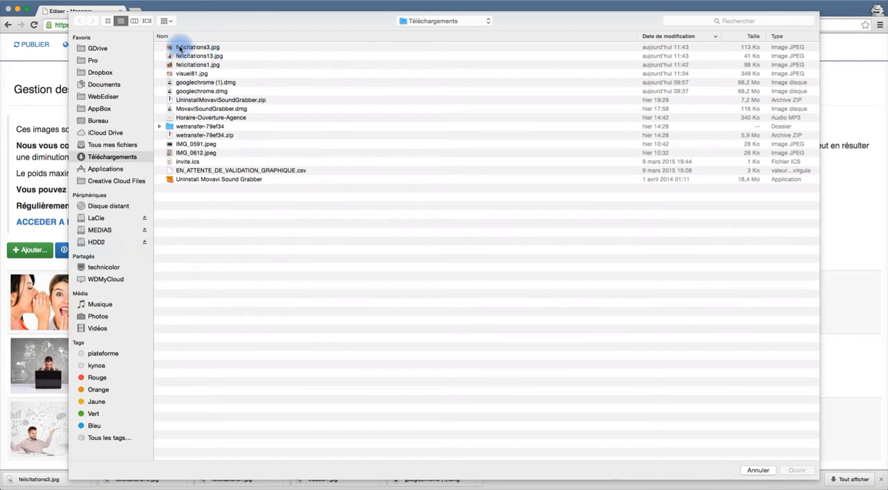
pyautogui.click(180, 49)
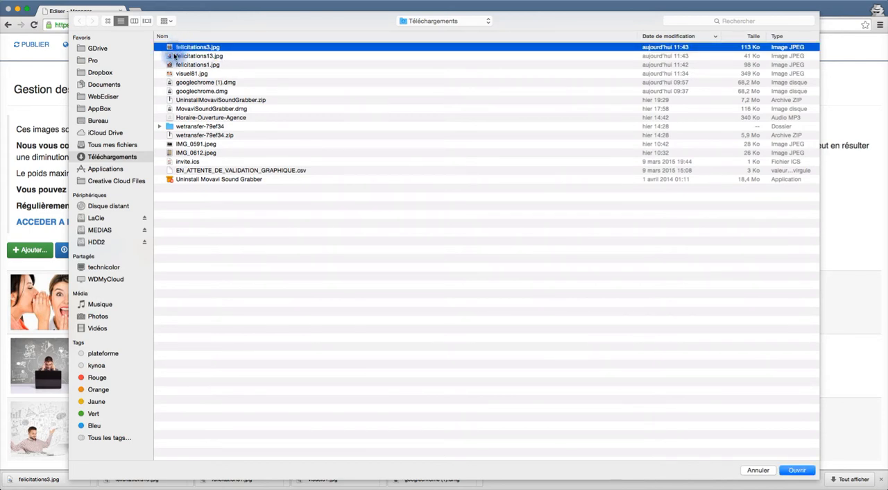
pyautogui.keyDown('shift'); pyautogui.click(174, 56); pyautogui.keyUp('shift')
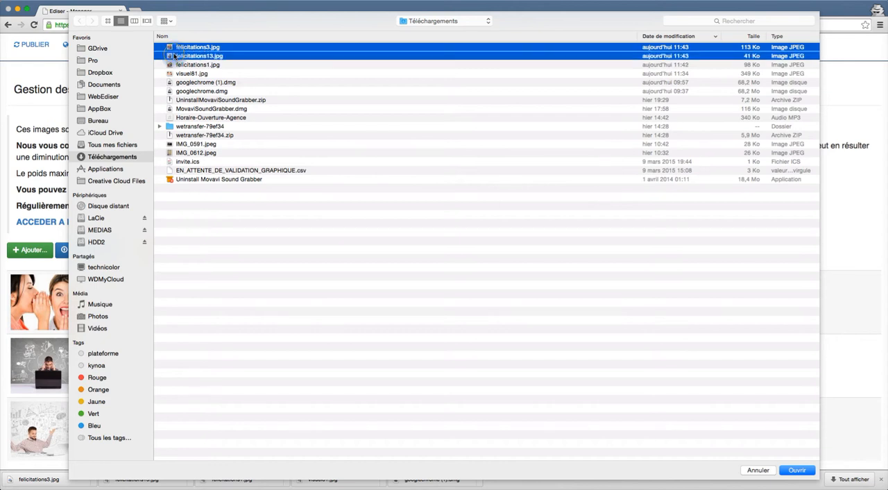
pyautogui.keyDown('shift'); pyautogui.click(174, 65); pyautogui.keyUp('shift')
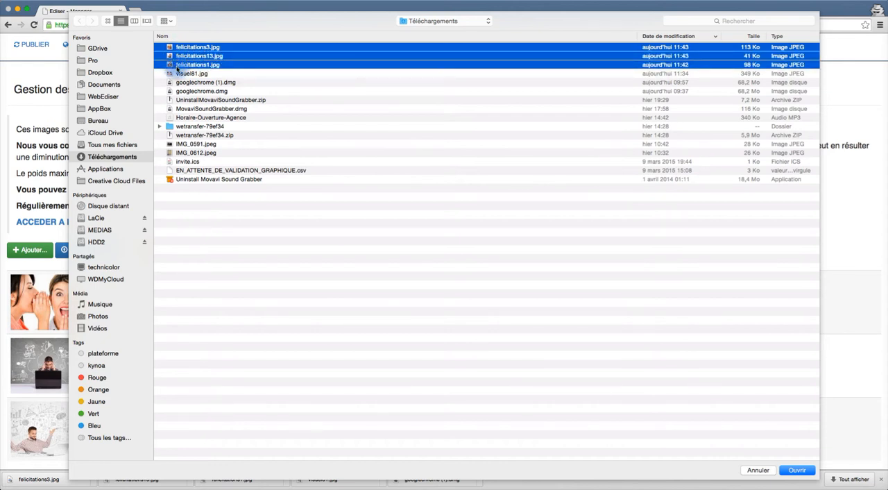
pyautogui.click(798, 470)
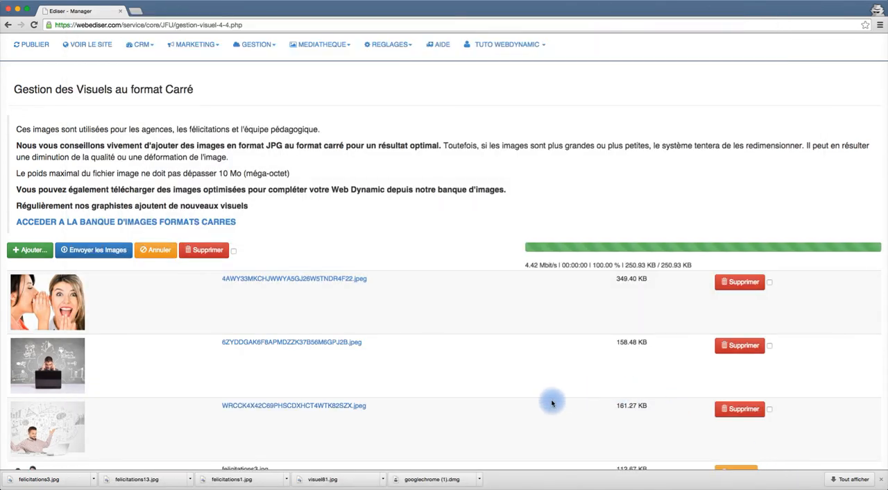
# Scroll through the square visuals list to review the uploaded images.
pyautogui.scroll(-5, 552, 404)
pyautogui.scroll(-4, 553, 403)
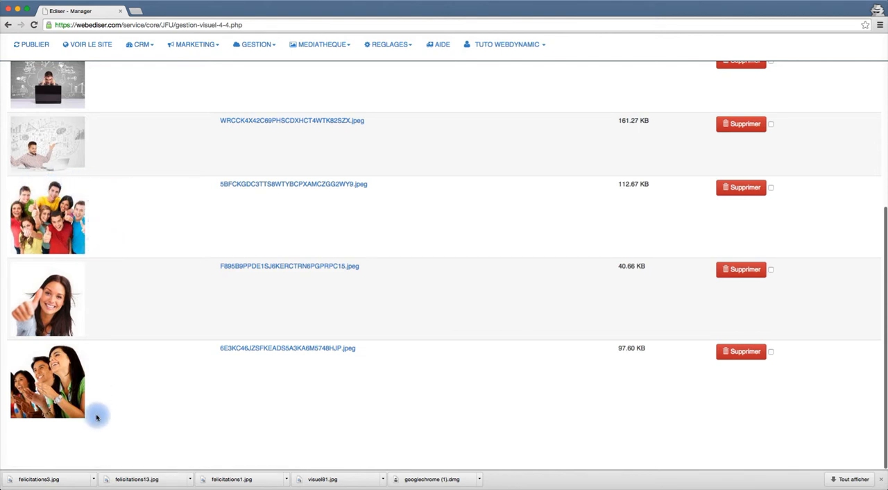
pyautogui.scroll(3, 148, 326)
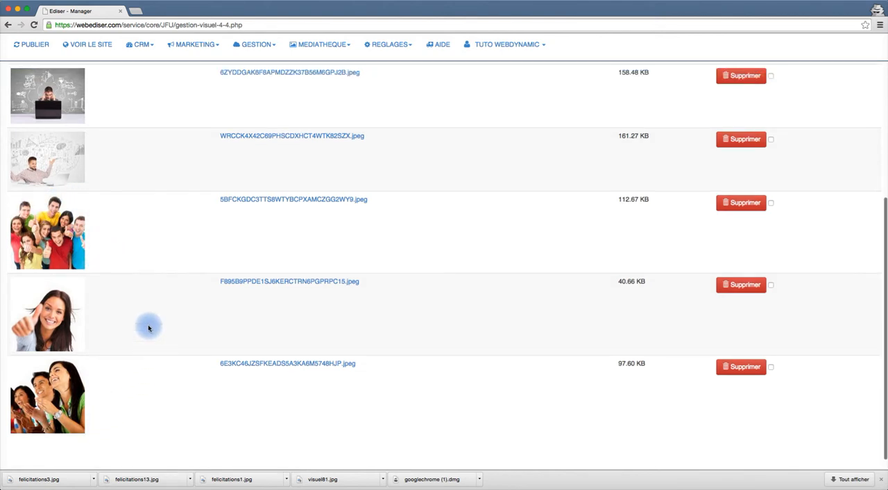
pyautogui.scroll(2, 148, 327)
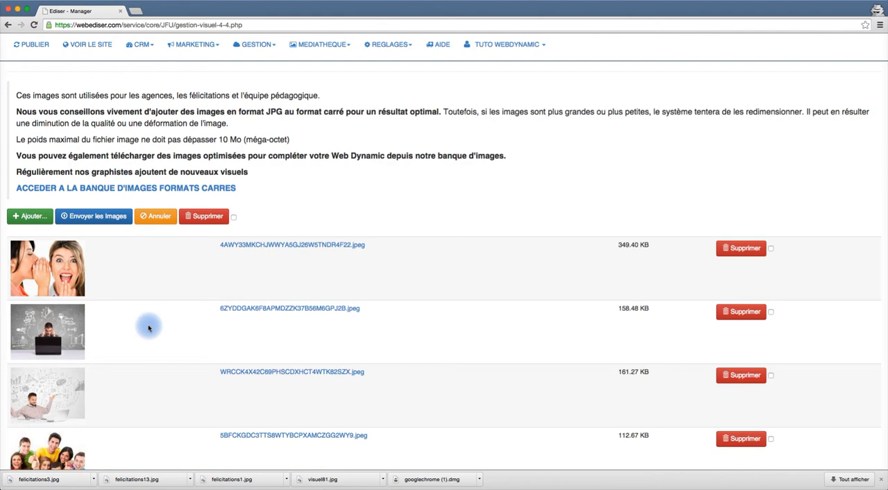
pyautogui.scroll(-3, 148, 327)
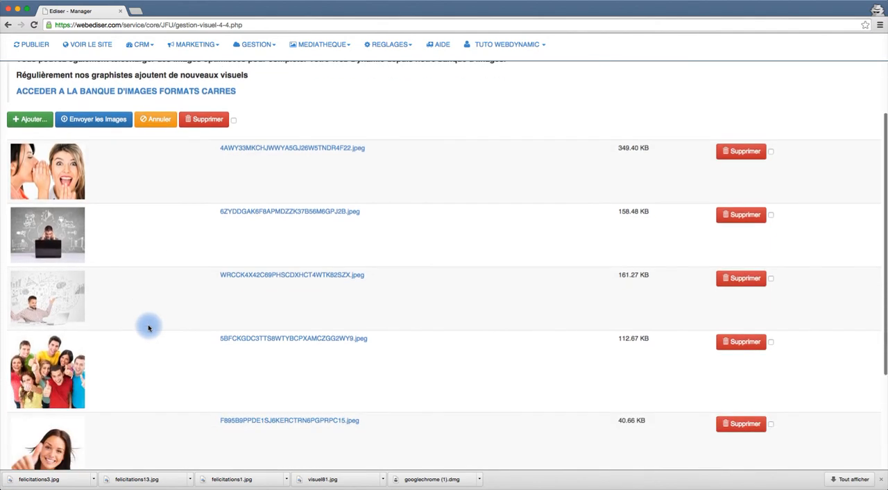
pyautogui.scroll(-3, 131, 359)
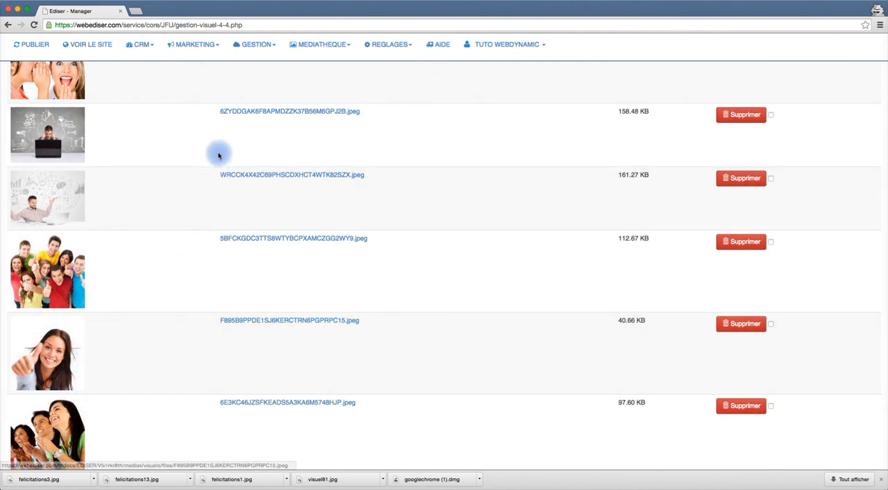
pyautogui.scroll(5, 222, 155)
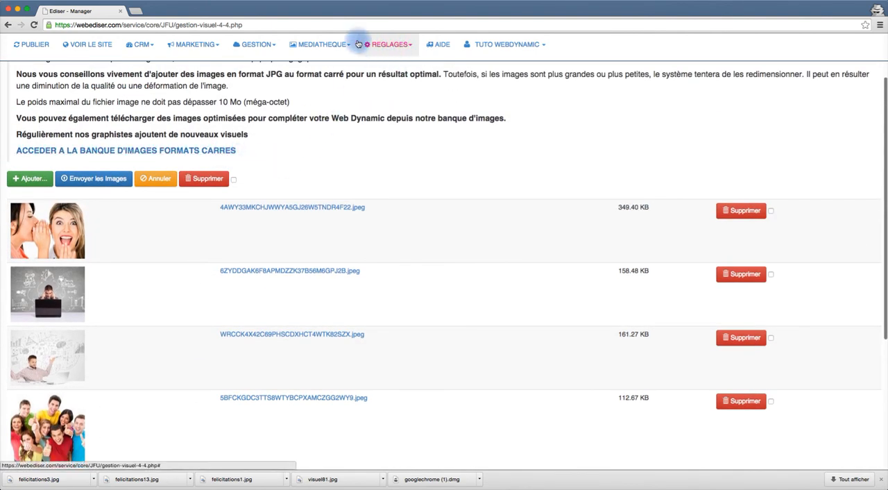
# Open the Fichiers PDF management page and upload PDF-TUTO from the tuto folder on the desktop.
pyautogui.click(345, 46)
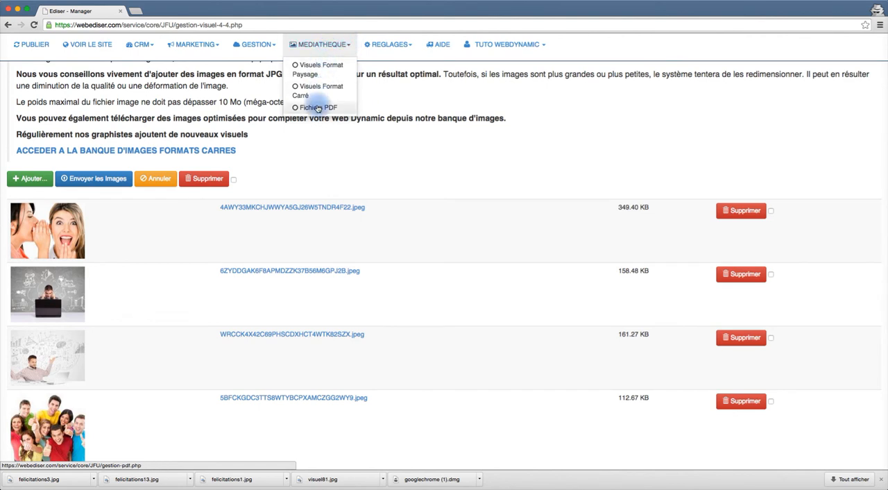
pyautogui.click(318, 109)
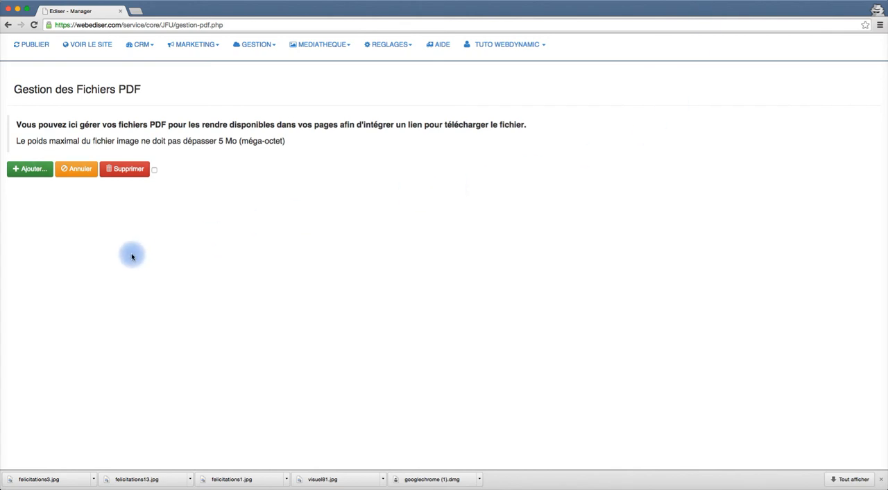
pyautogui.click(37, 172)
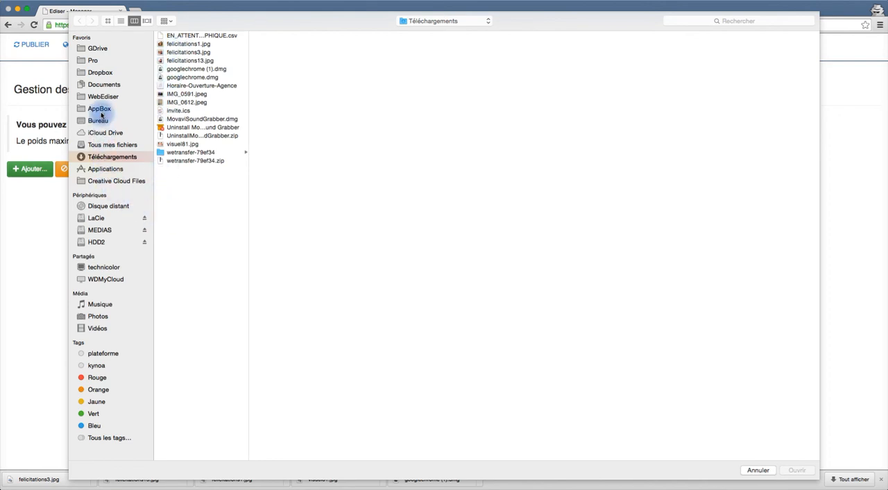
pyautogui.click(90, 120)
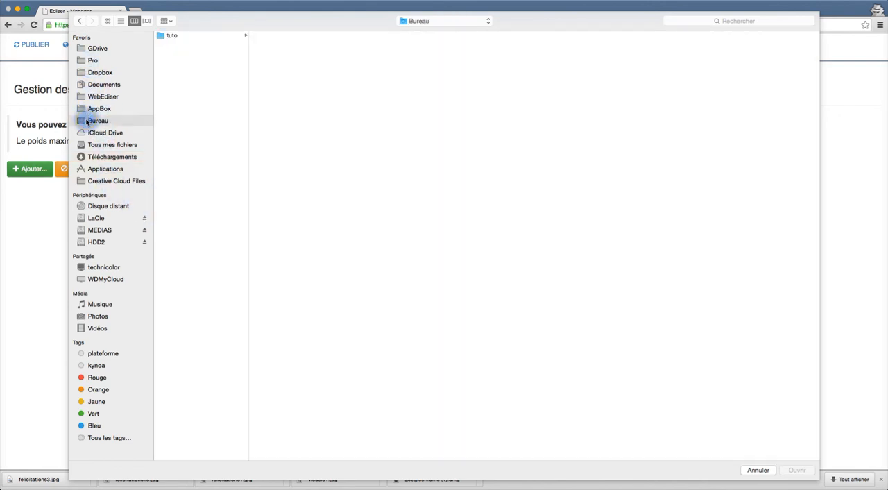
pyautogui.scroll(-10, 199, 254)
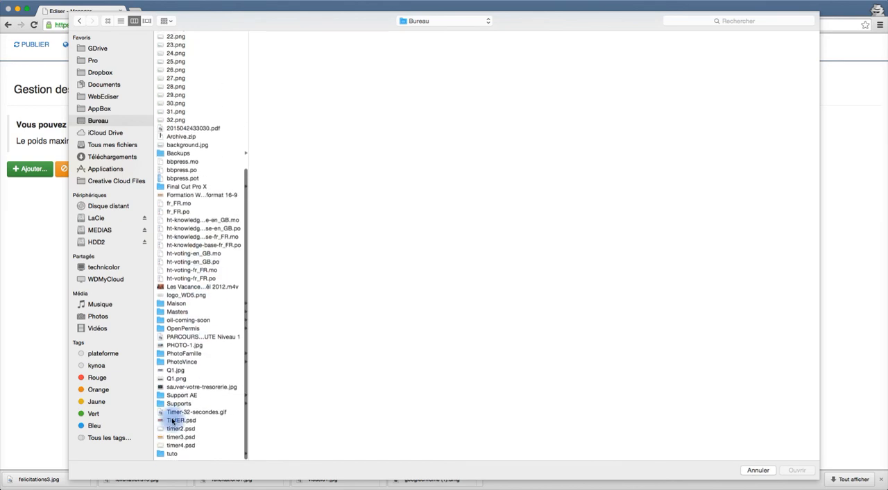
pyautogui.click(159, 456)
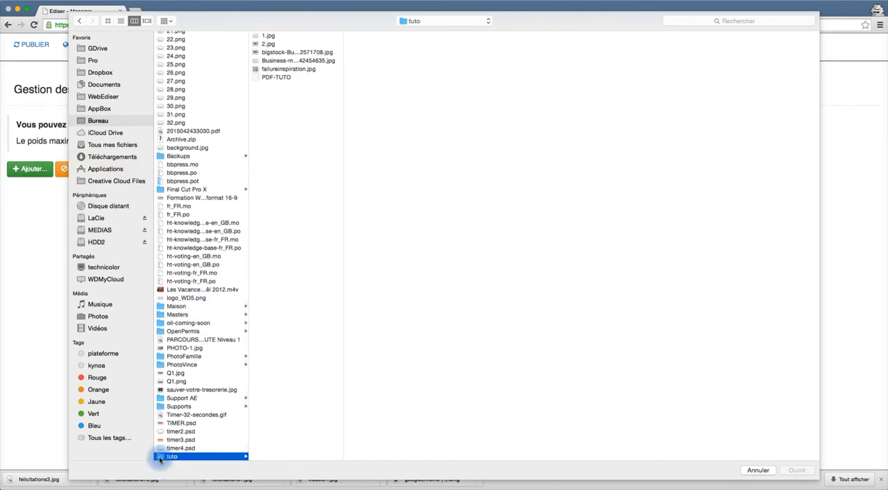
pyautogui.doubleClick(255, 81)
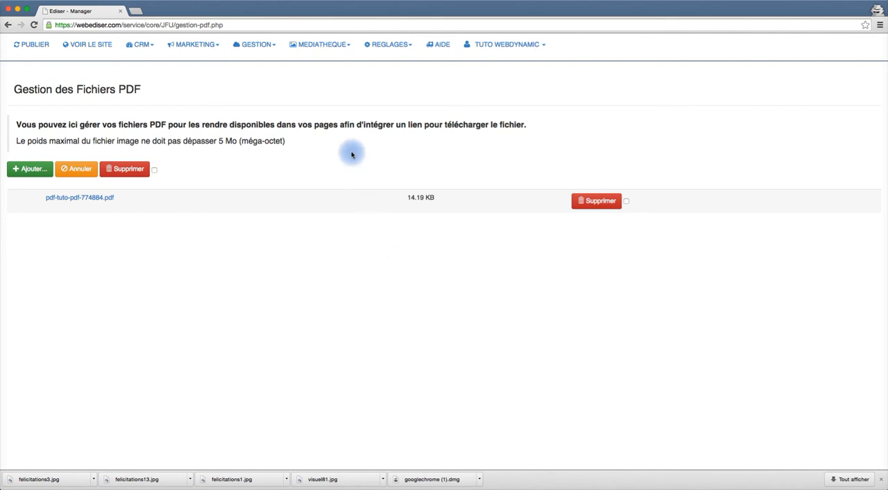
# Log out of the manager account.
pyautogui.click(350, 46)
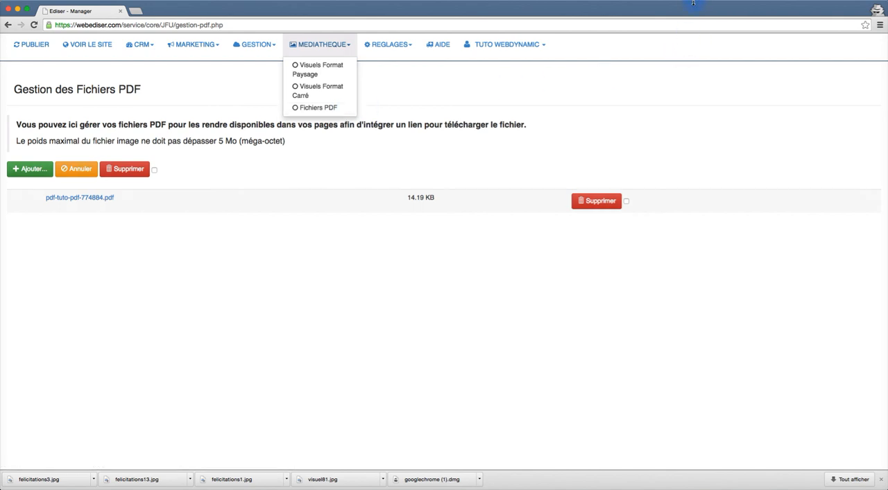
pyautogui.click(545, 45)
pyautogui.click(497, 70)
pyautogui.click(490, 77)
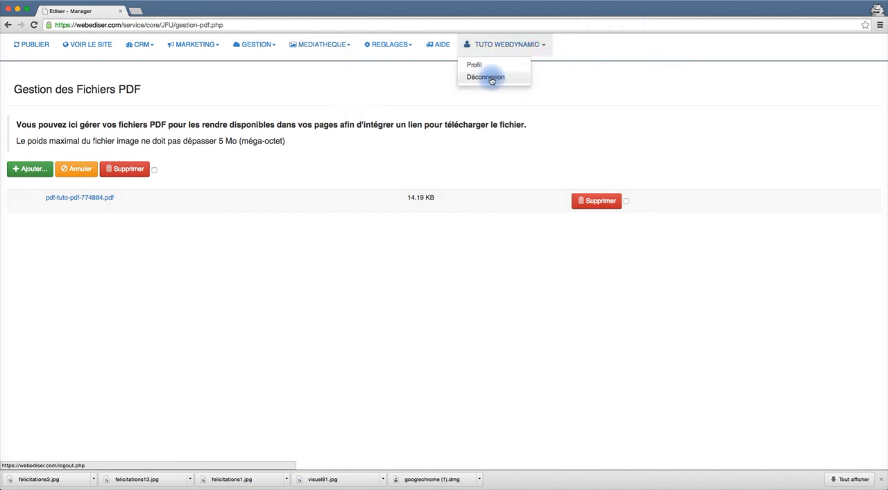